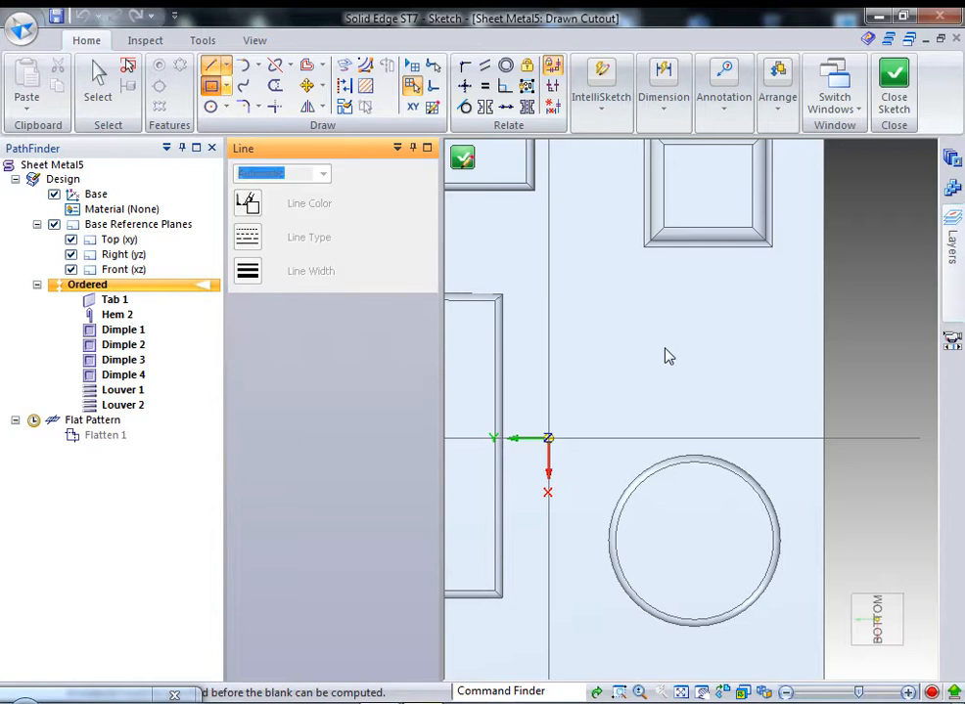
# Sketch a centre rectangle about 19.5 mm wide between the square dimple and the round dimple, and close the sketch
pyautogui.click(687, 348)
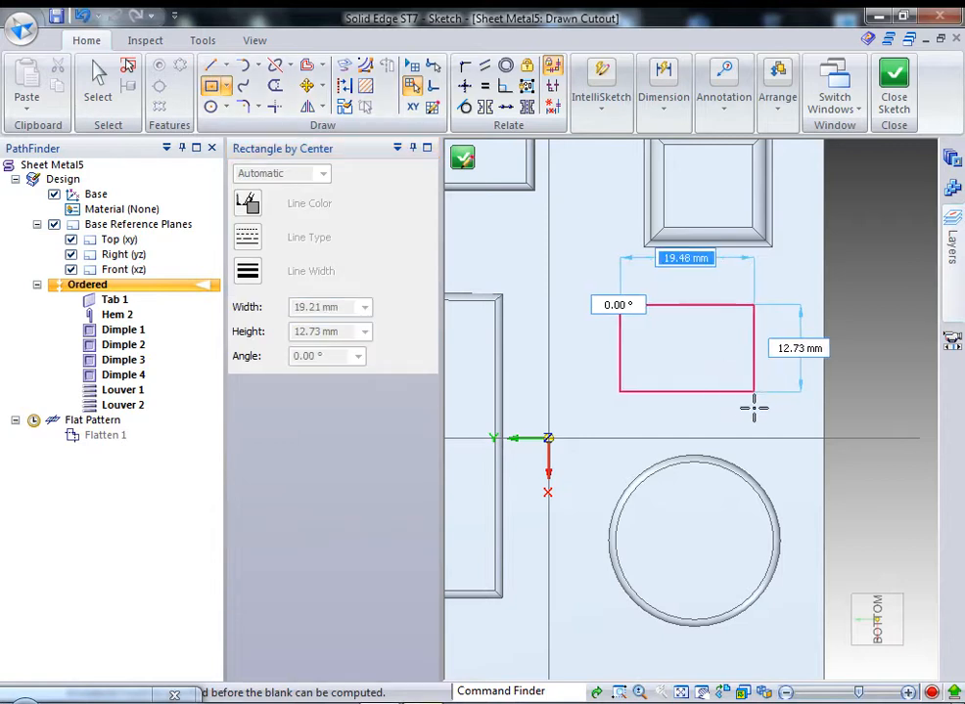
pyautogui.click(754, 411)
pyautogui.click(891, 90)
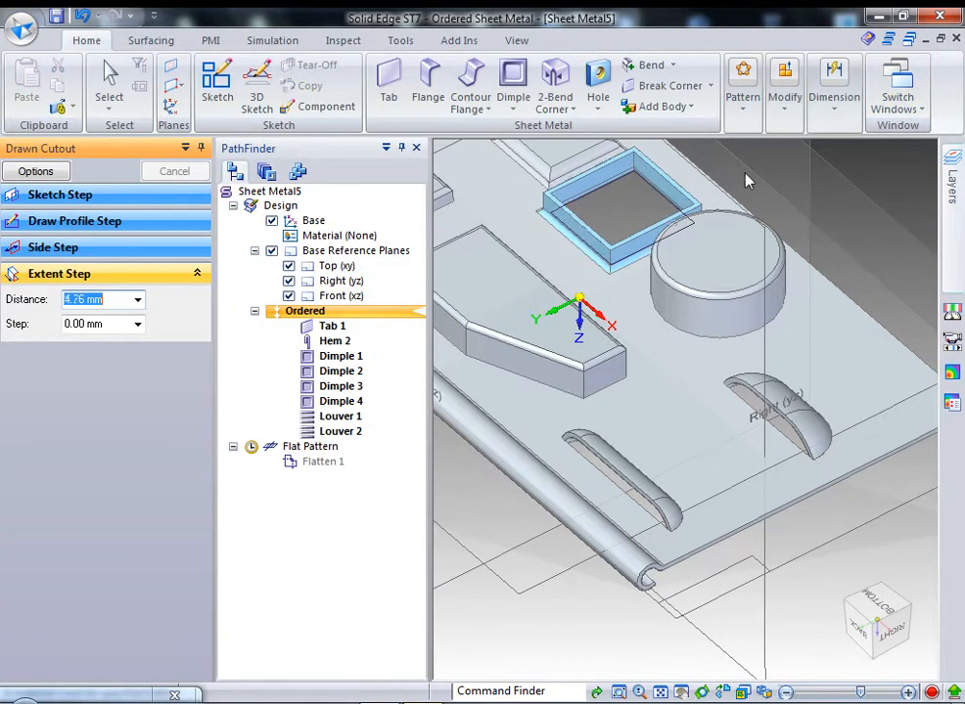
# Place the drawn cutout's extent above the plate's face, finish the feature and leave the Drawn Cutout command
pyautogui.moveTo(742, 196); pyautogui.dragTo(692, 154, button='middle')
pyautogui.click(697, 178)
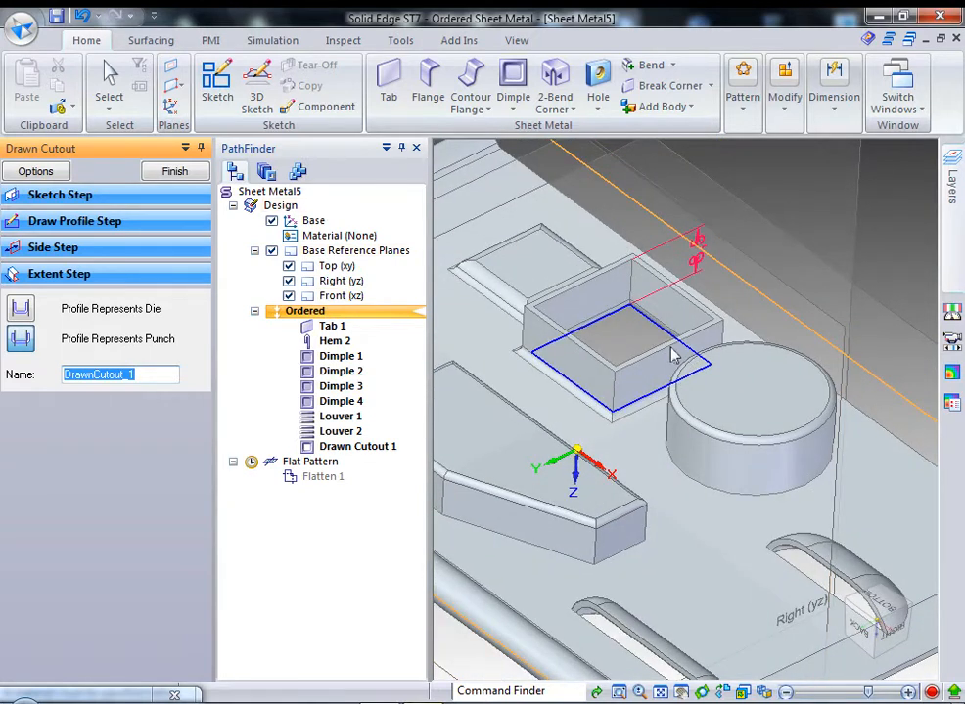
pyautogui.click(172, 174)
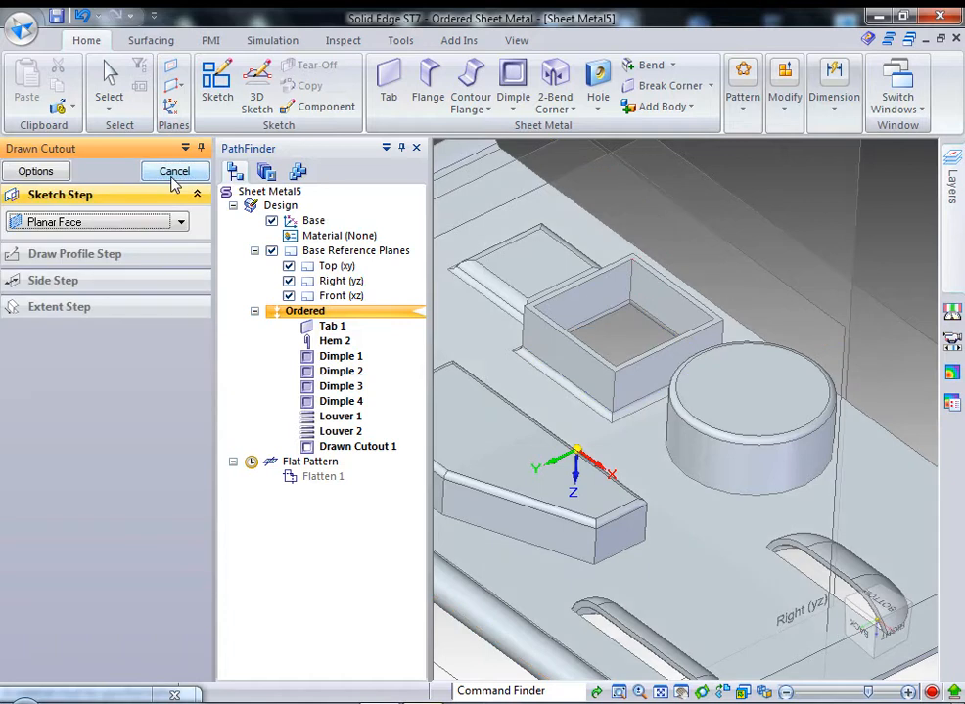
pyautogui.click(172, 174)
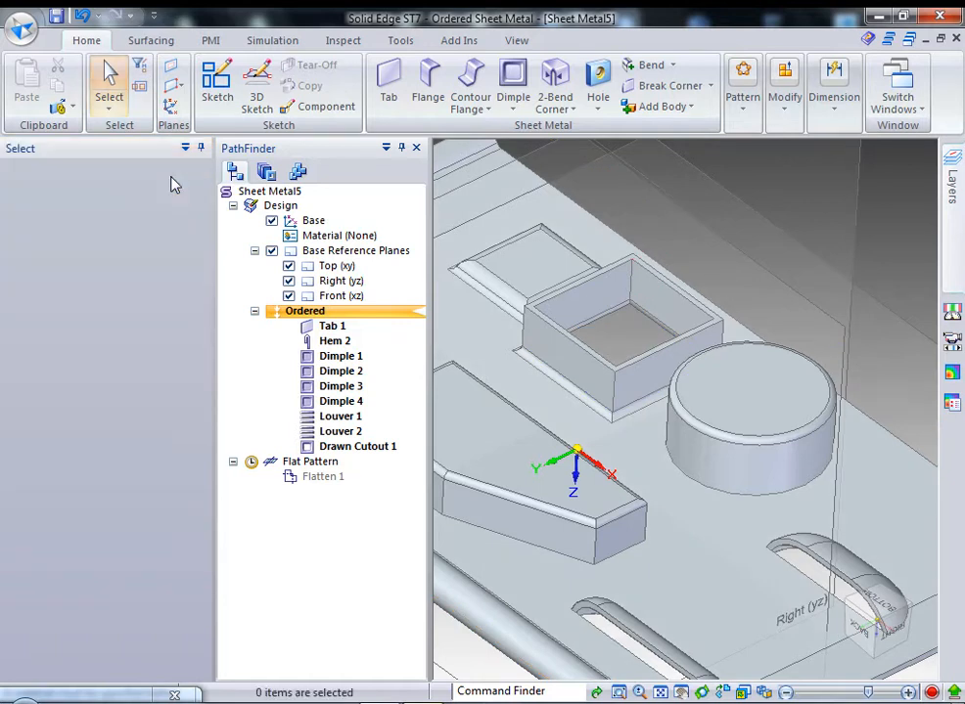
# Start a Bead on the plate's large face and sketch a lengthwise line about 30 mm long between the large louver and the plate edge
pyautogui.click(515, 108)
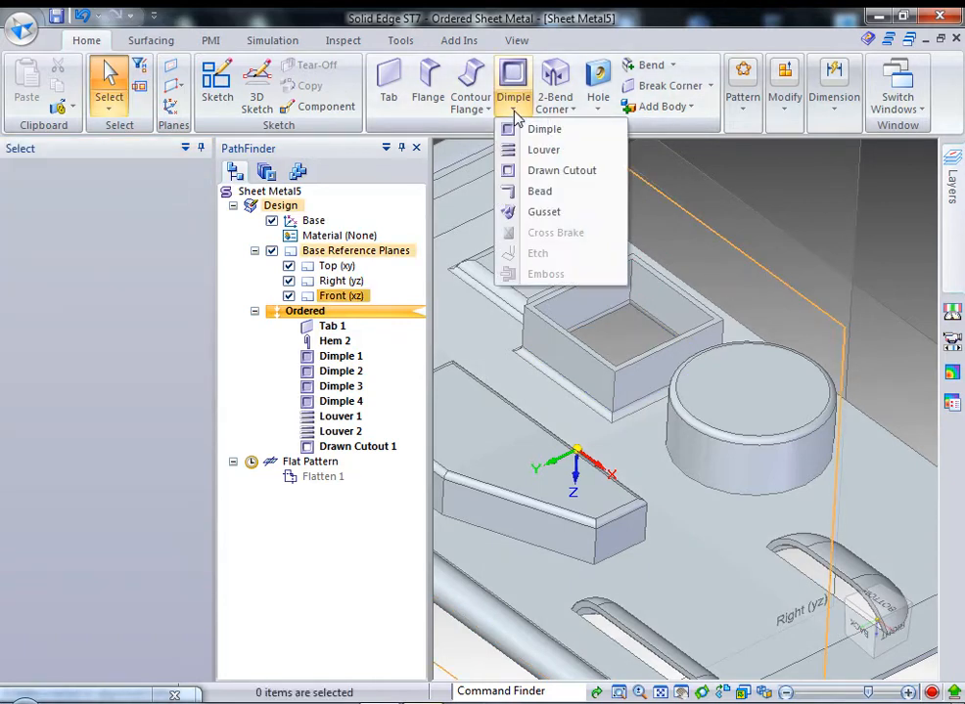
pyautogui.click(539, 191)
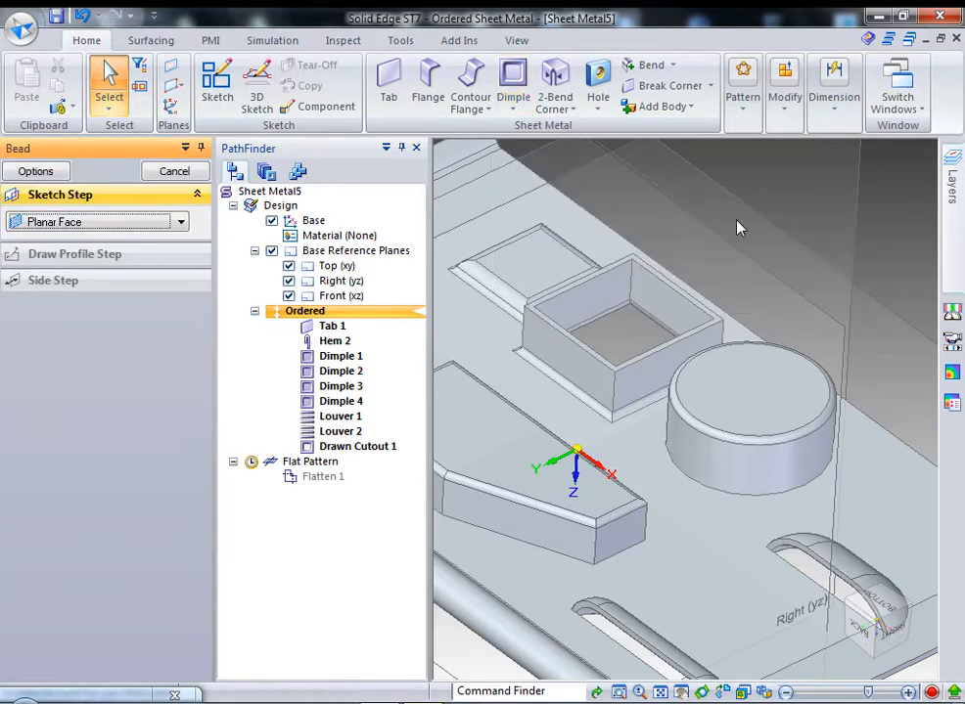
pyautogui.scroll(5, 857, 348)
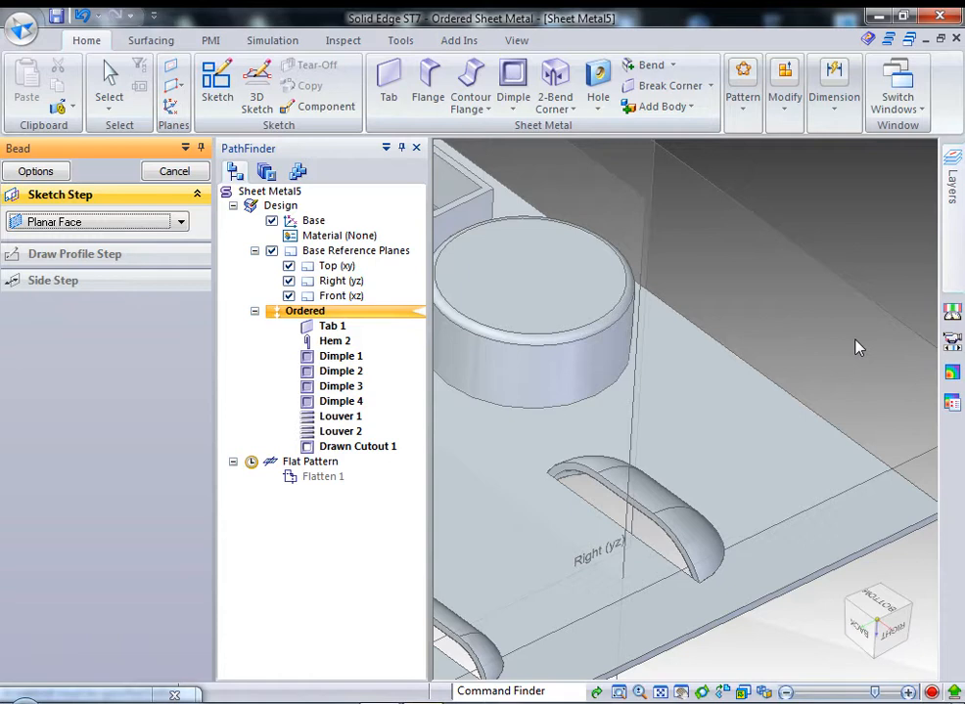
pyautogui.click(721, 419)
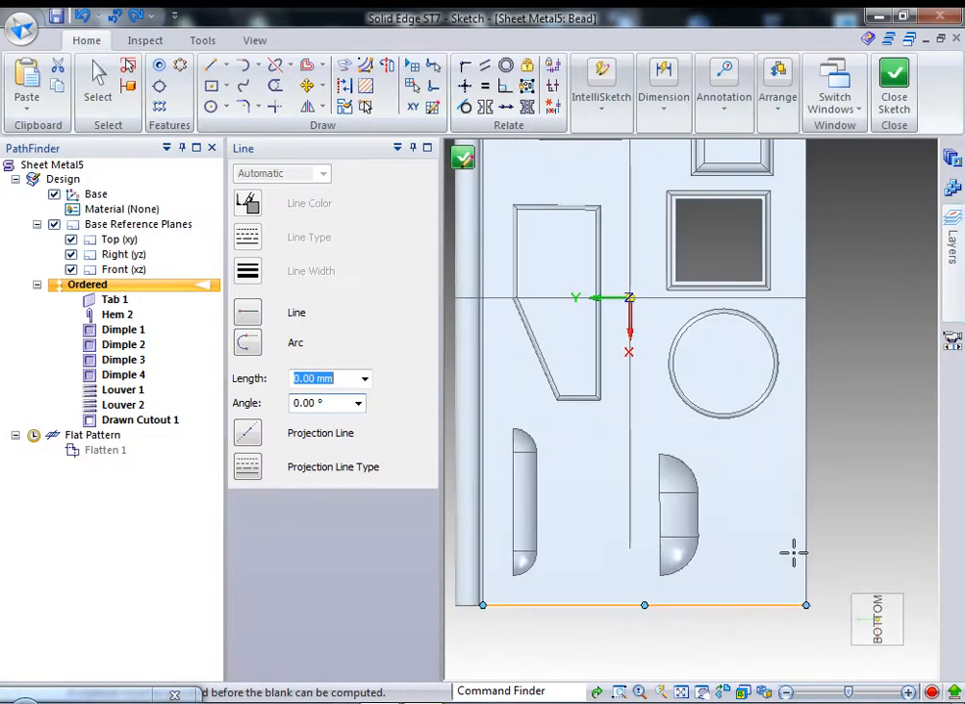
pyautogui.scroll(2, 794, 554)
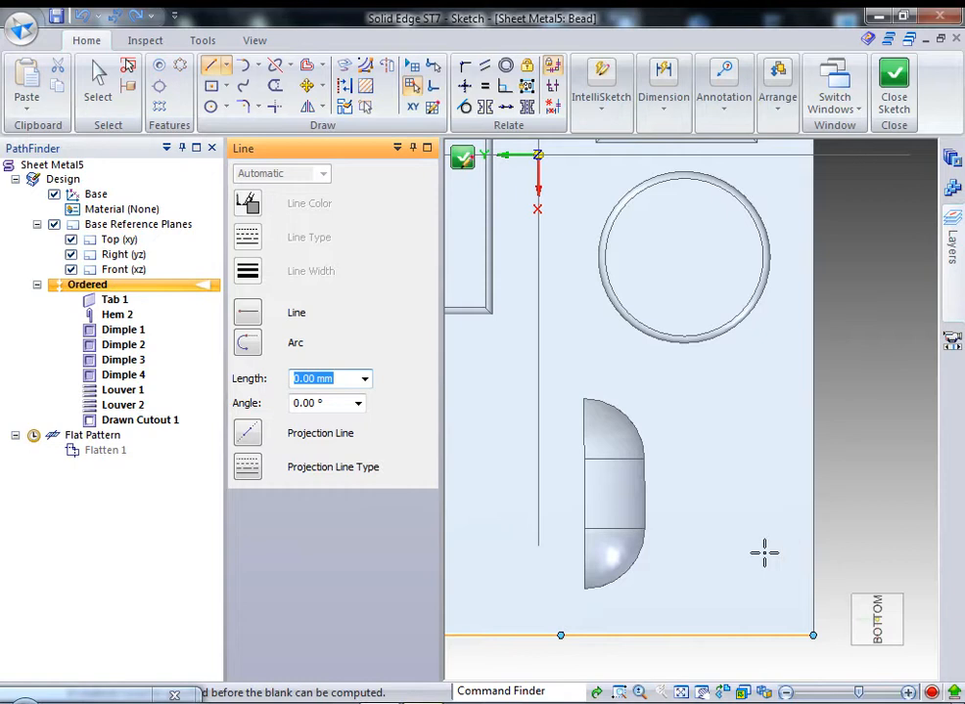
pyautogui.click(731, 384)
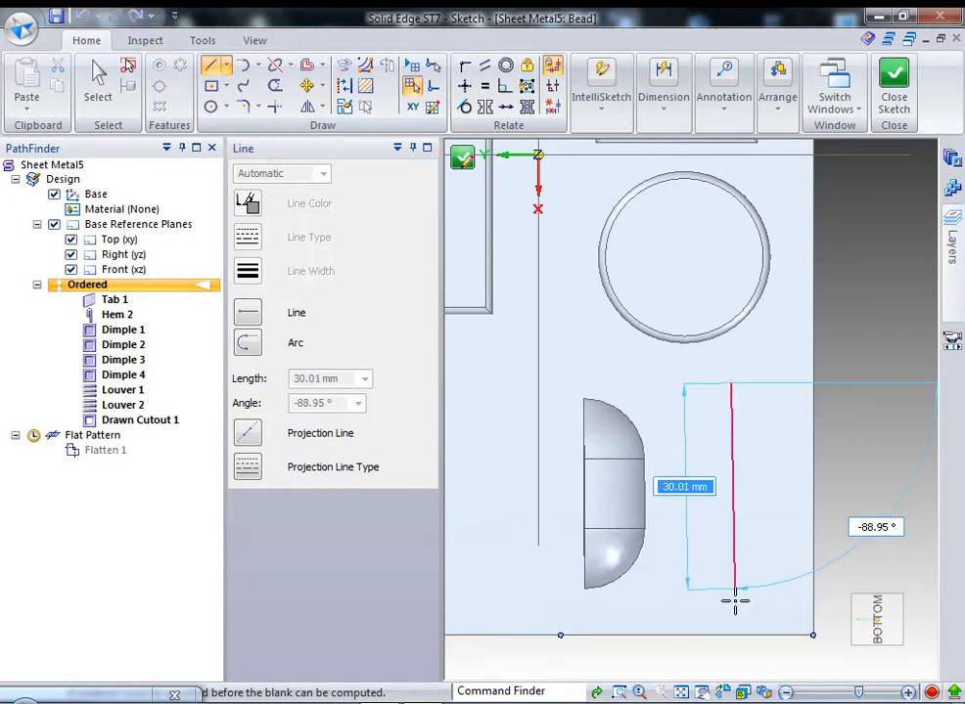
pyautogui.click(724, 592)
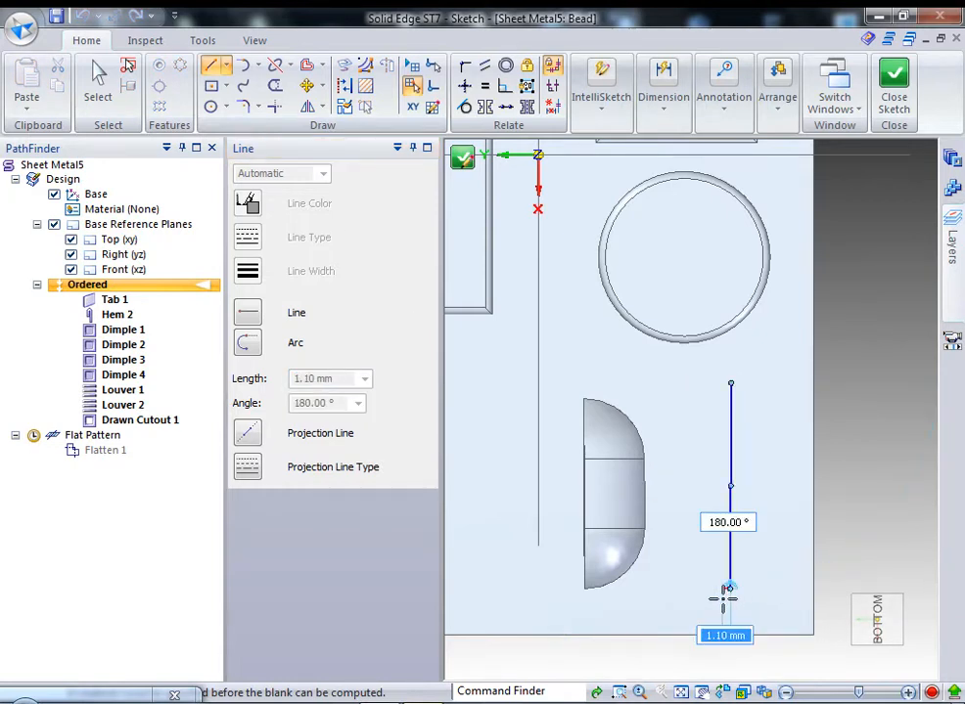
pyautogui.press('Escape')
pyautogui.press('Escape')
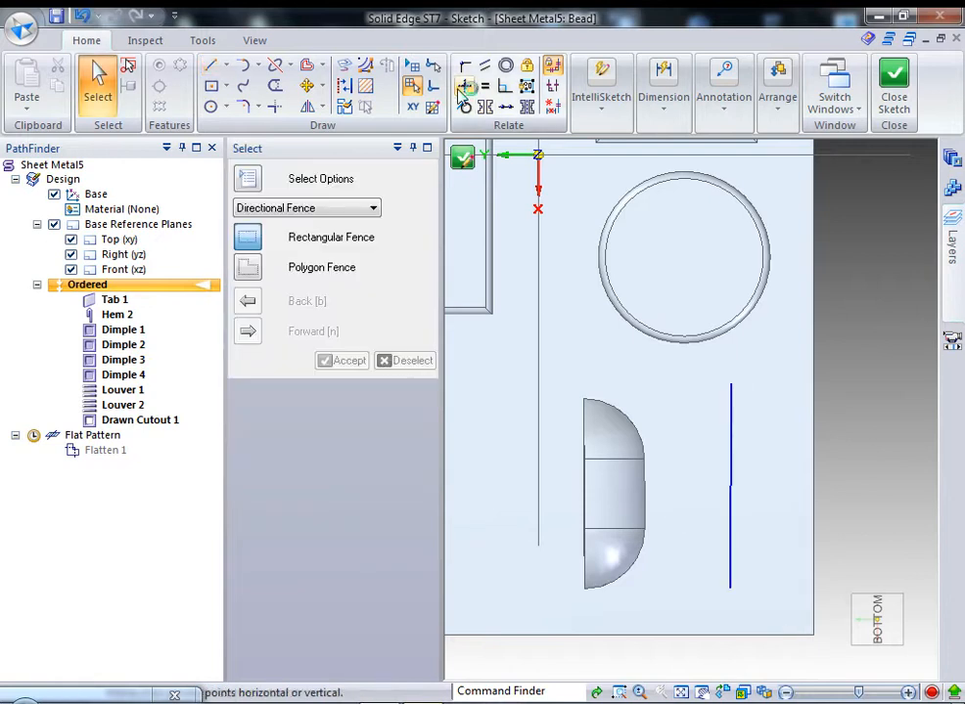
# Make the bead's sketch line exactly vertical with the Horizontal/Vertical relation and close the sketch
pyautogui.click(729, 499)
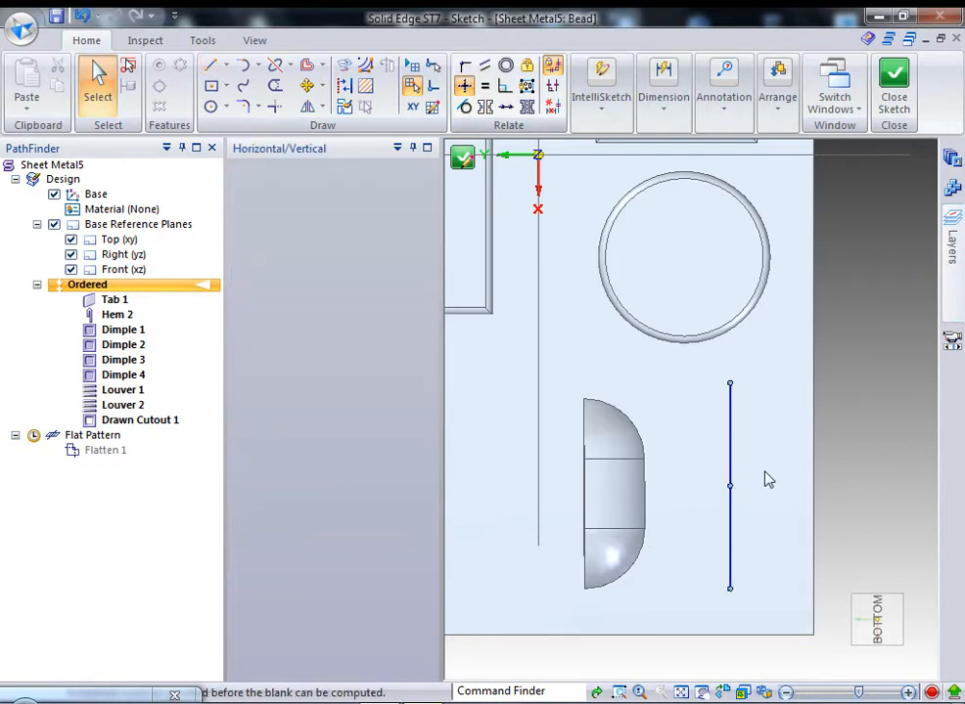
pyautogui.press('Escape')
pyautogui.click(890, 87)
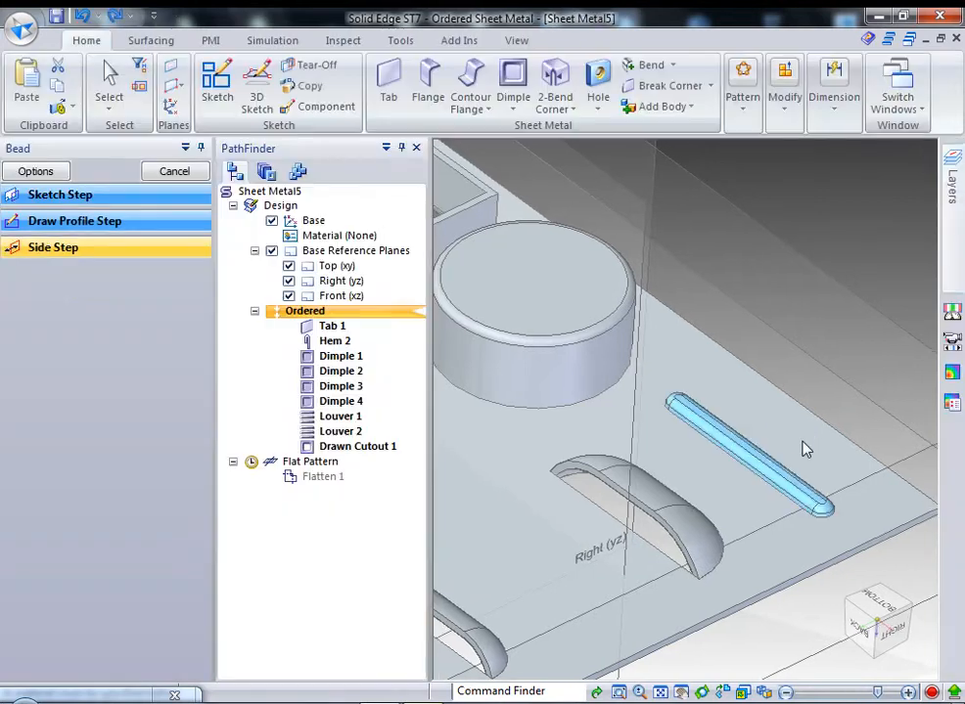
# Review the circular and V-shaped cross sections, choose U-shaped for the bead, accept its upward side and finish the feature
pyautogui.scroll(3, 864, 468)
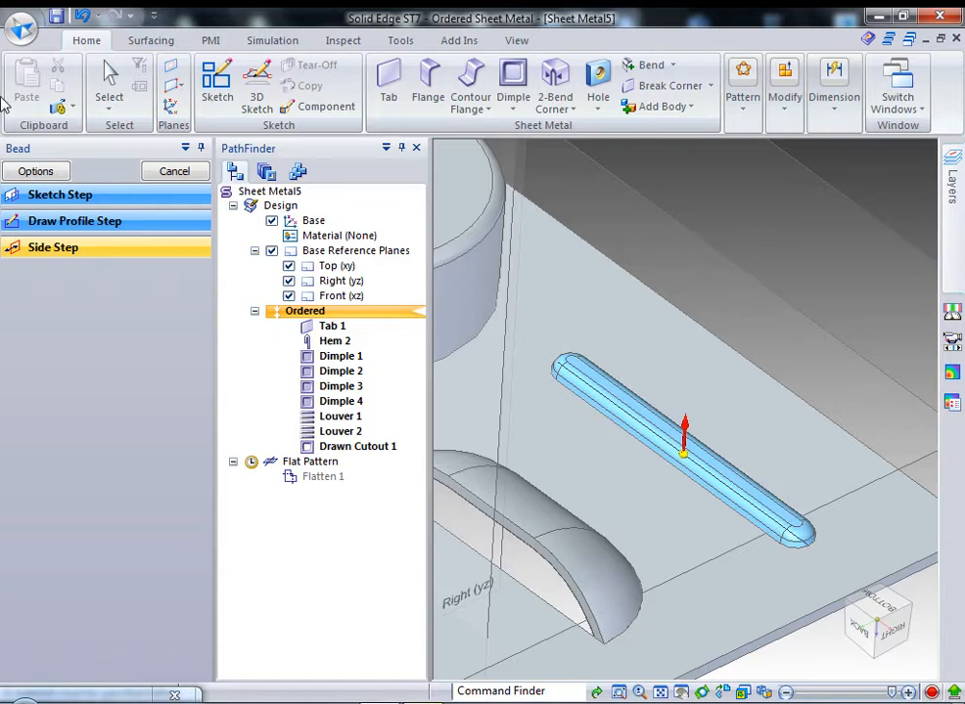
pyautogui.click(36, 171)
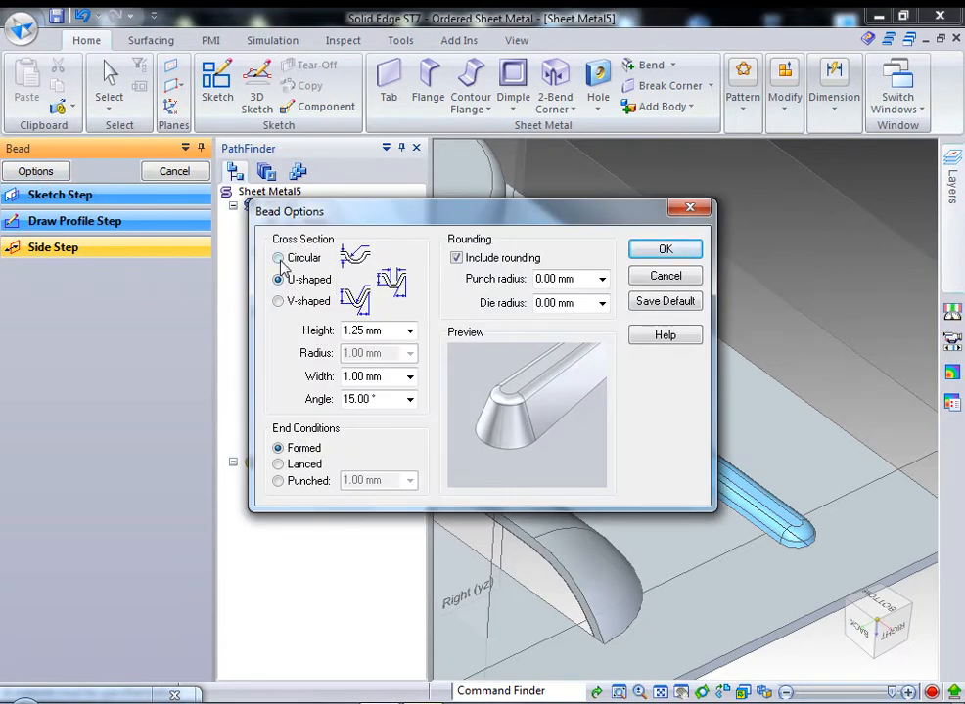
pyautogui.click(279, 259)
pyautogui.click(279, 301)
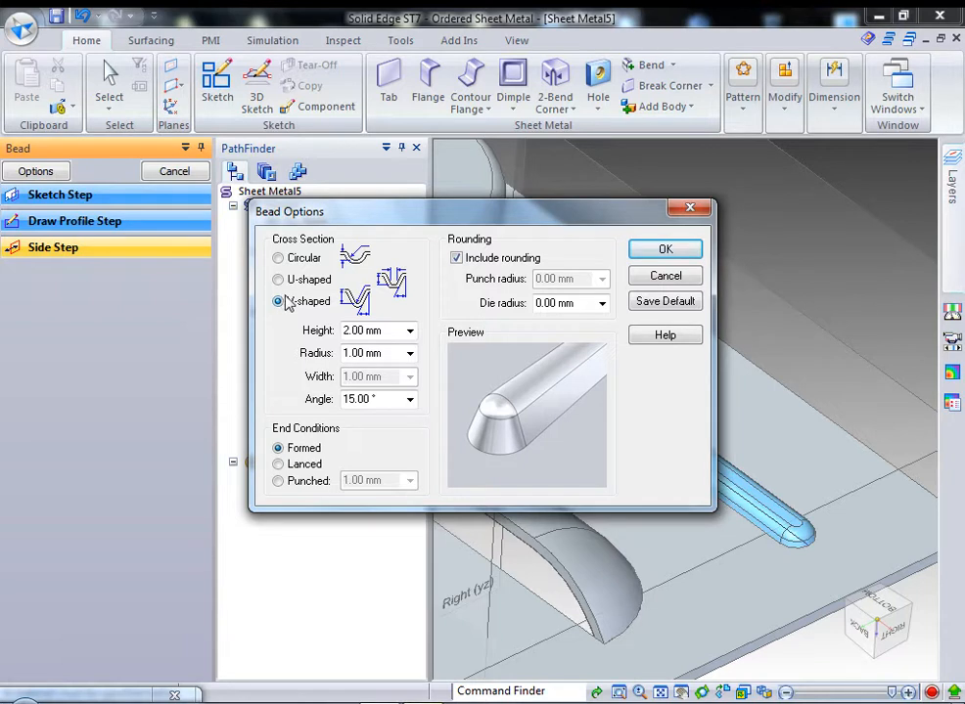
pyautogui.click(279, 280)
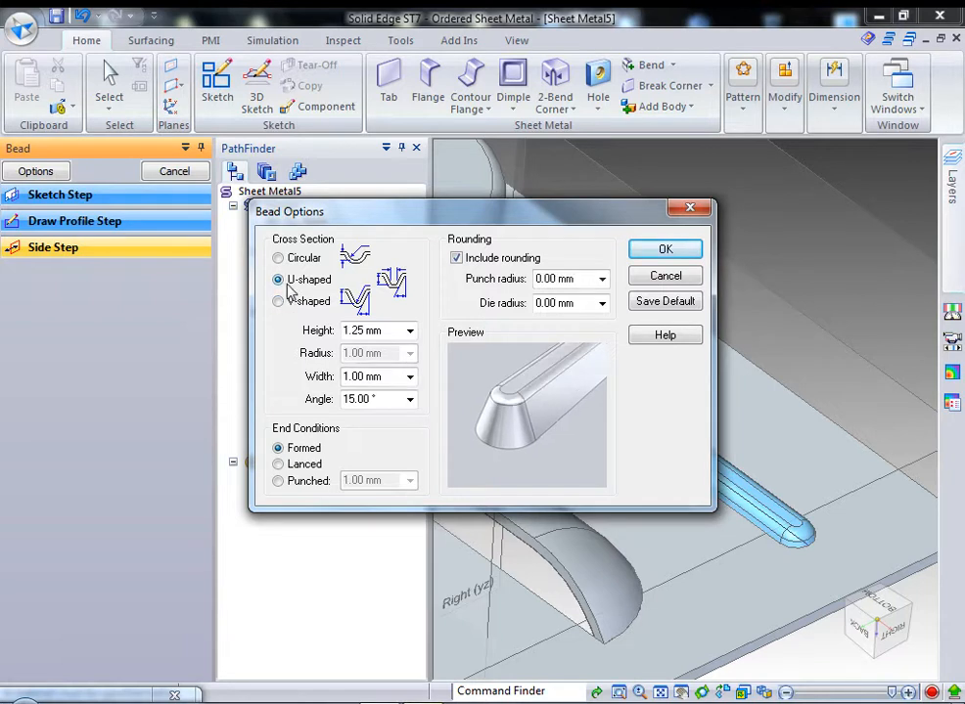
pyautogui.click(679, 254)
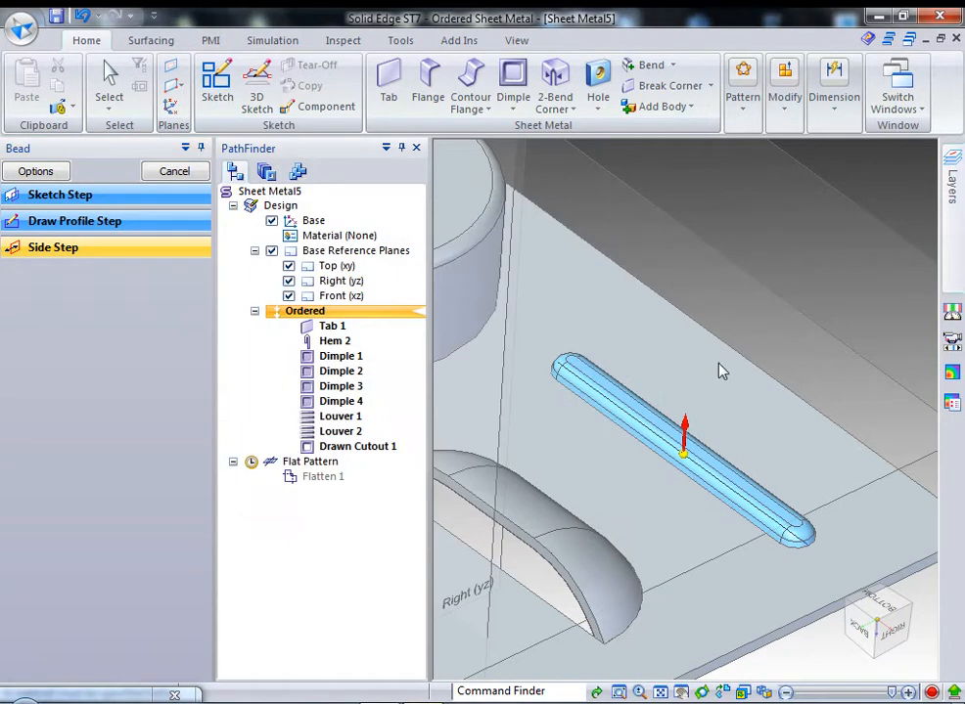
pyautogui.click(728, 294)
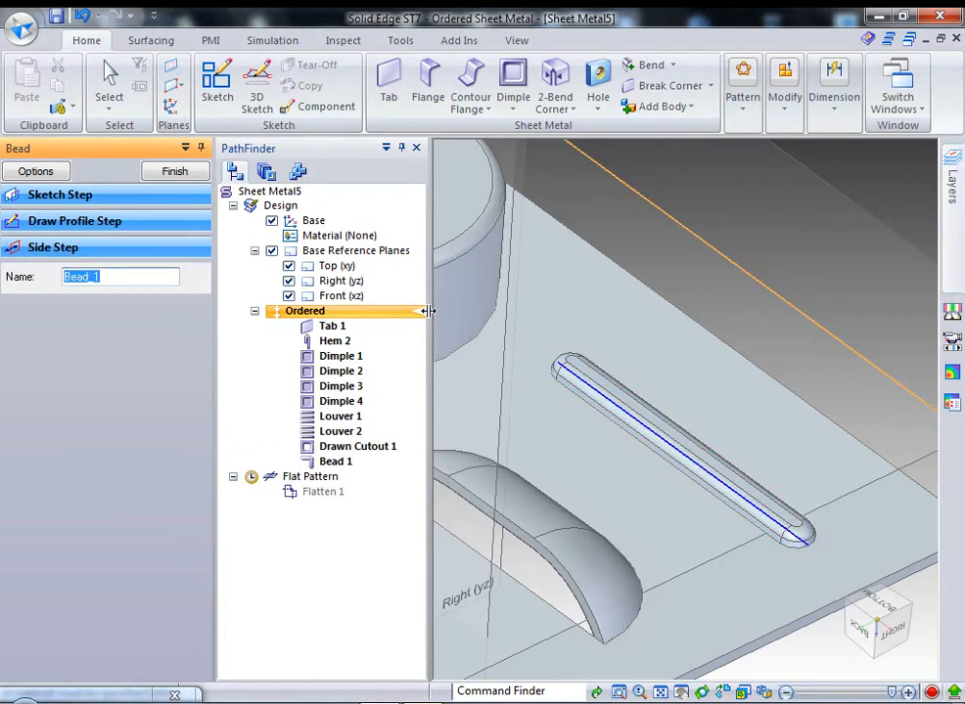
pyautogui.click(176, 172)
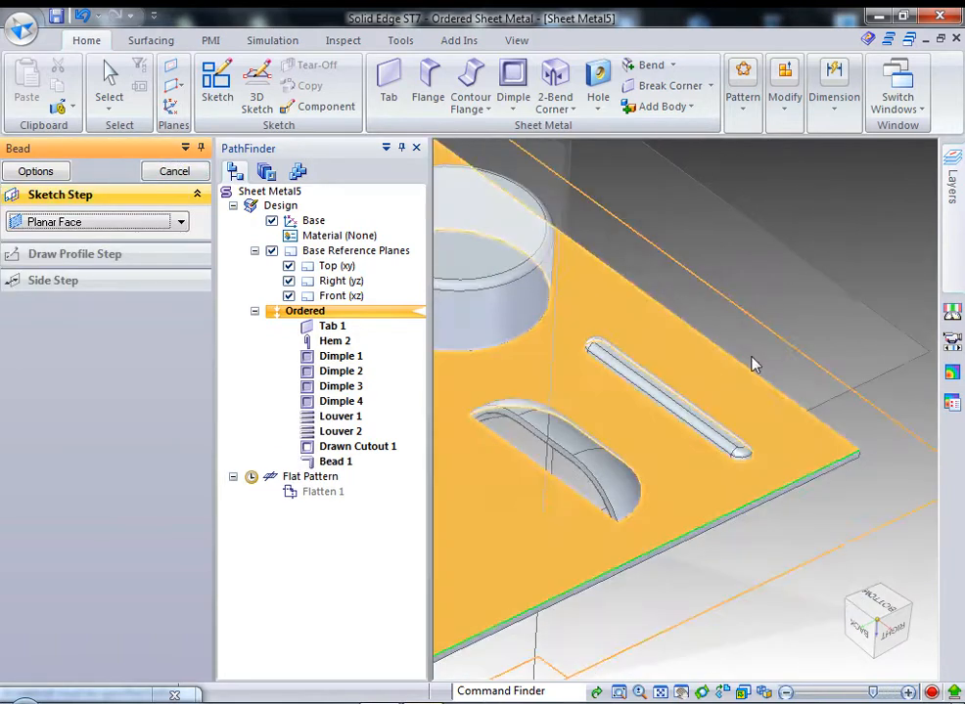
# Examine the new bead from both sides of the plate, comparing it with the louvers and dimples
pyautogui.scroll(4, 691, 416)
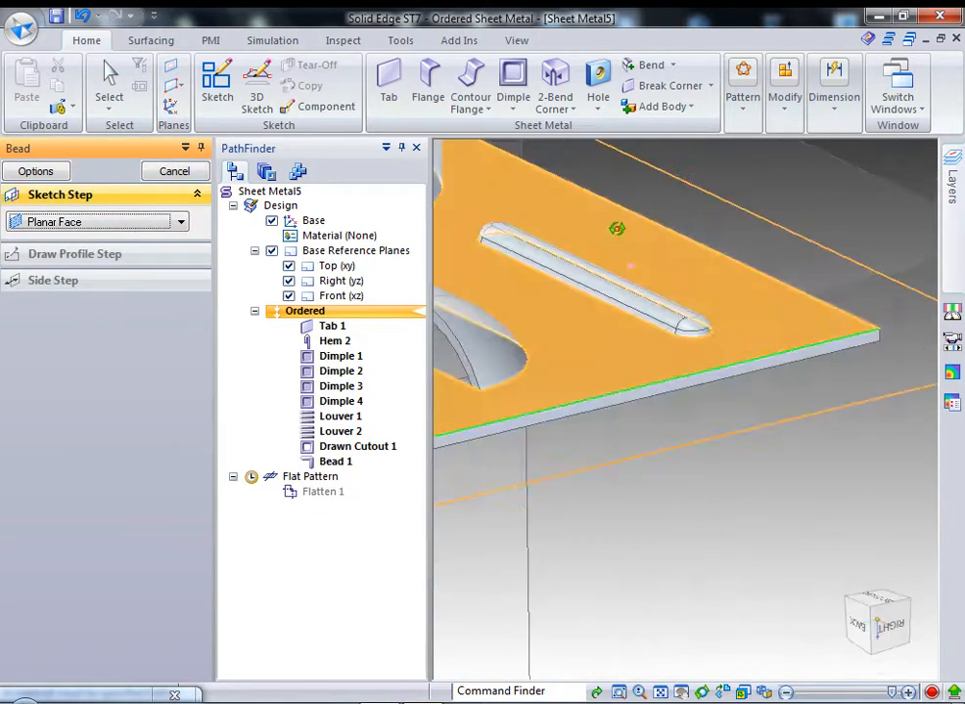
pyautogui.click(617, 224)
pyautogui.moveTo(562, 112); pyautogui.dragTo(686, 322, button='middle')
pyautogui.scroll(-4, 786, 348)
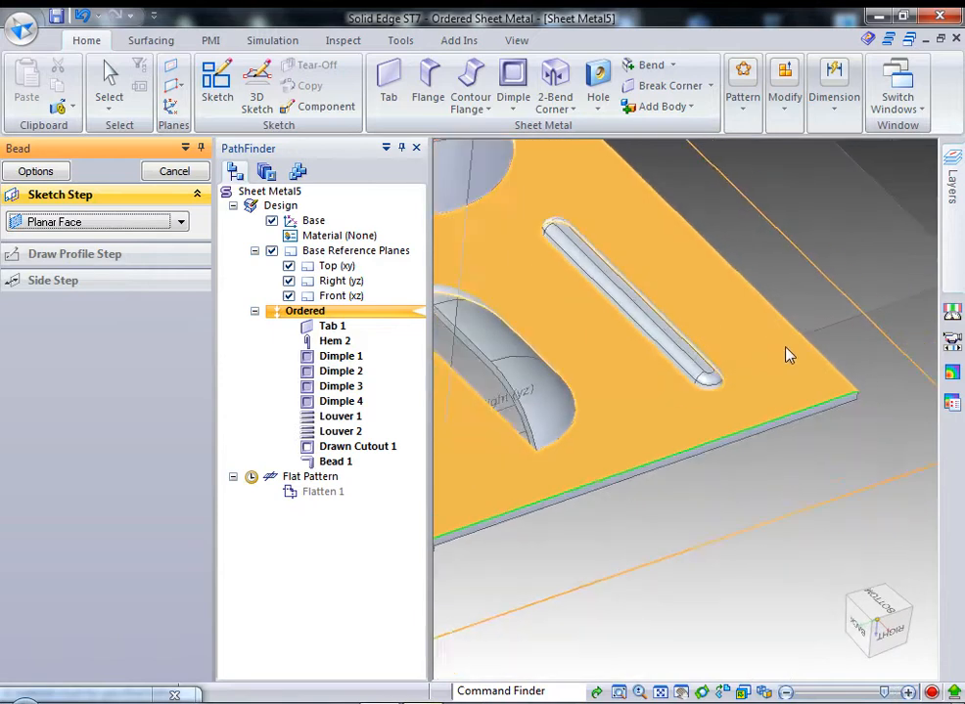
pyautogui.moveTo(802, 362); pyautogui.dragTo(853, 558, button='middle')
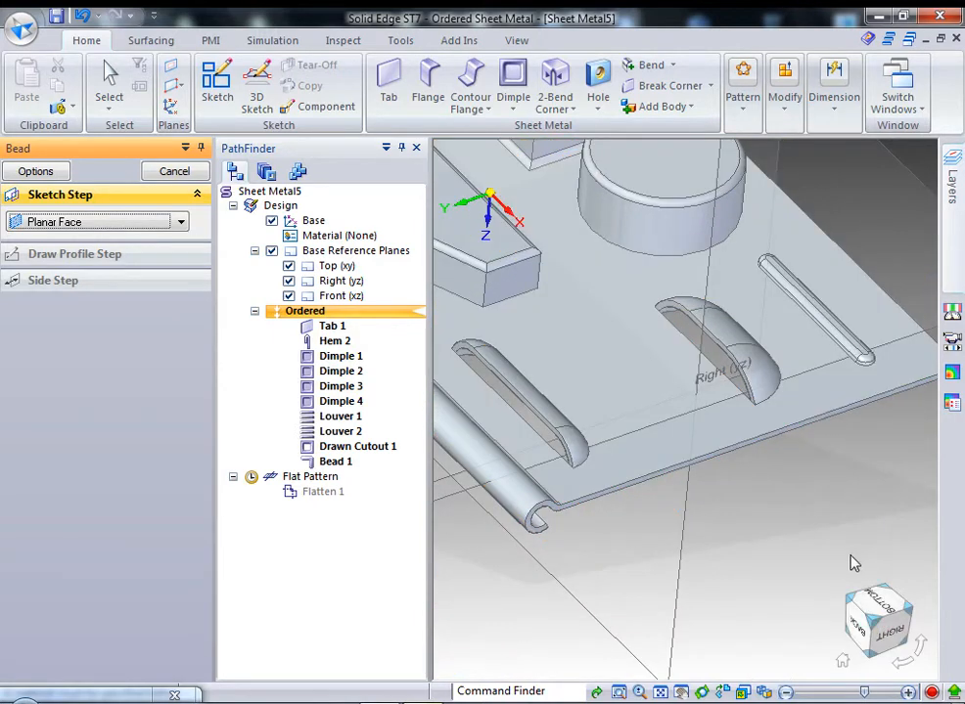
pyautogui.moveTo(793, 526); pyautogui.dragTo(885, 254, button='middle')
pyautogui.scroll(9, 828, 321)
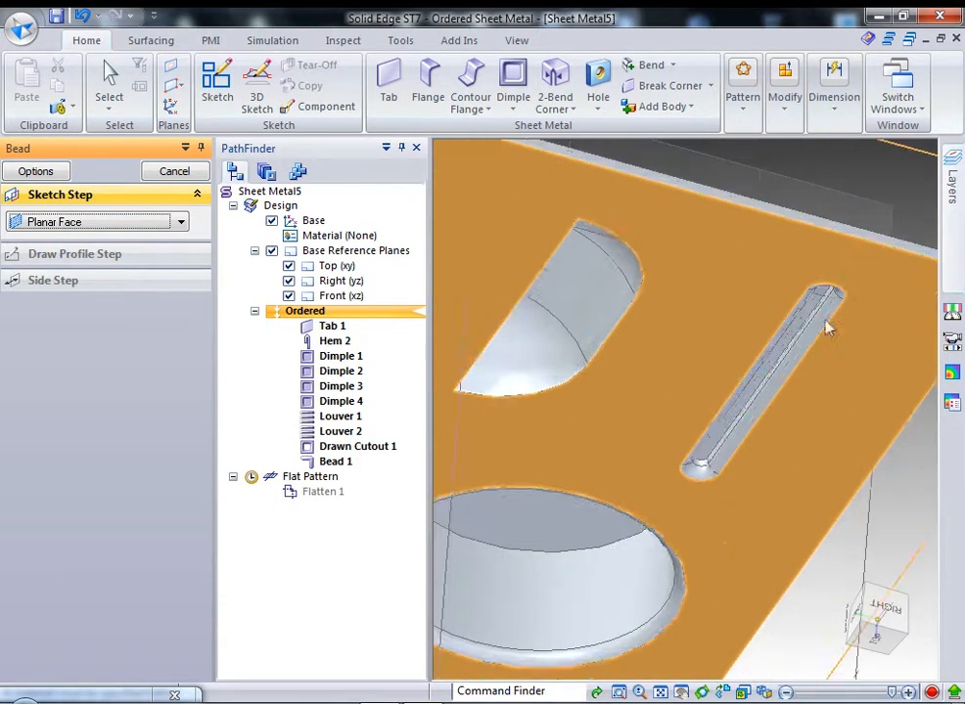
pyautogui.moveTo(805, 332); pyautogui.dragTo(833, 481, button='middle')
pyautogui.scroll(-7, 834, 480)
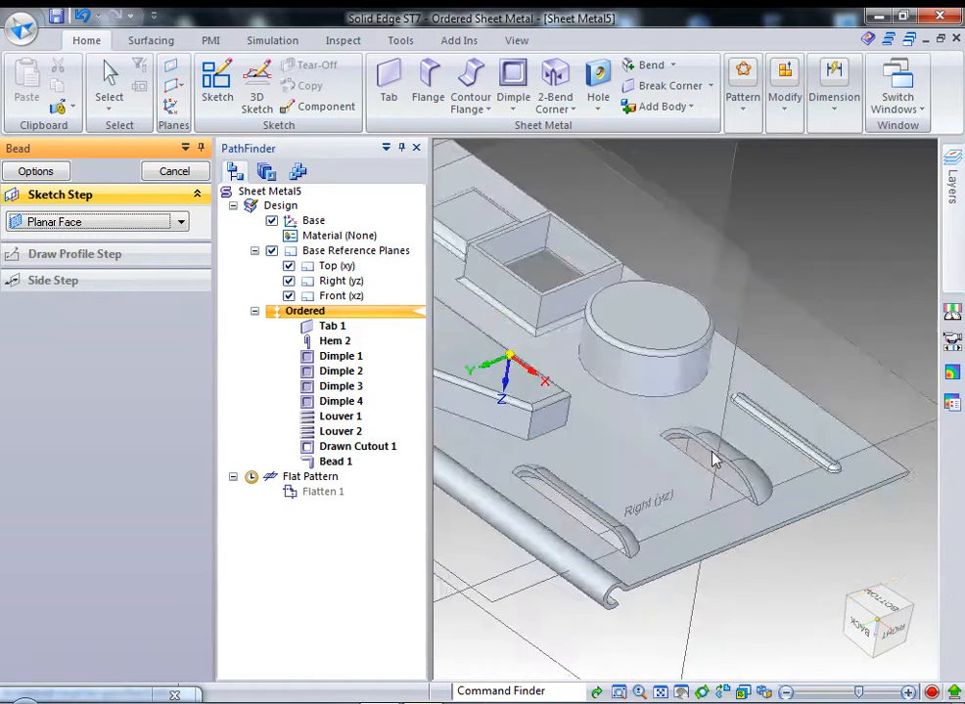
pyautogui.moveTo(713, 458); pyautogui.dragTo(675, 493, button='middle')
pyautogui.scroll(5, 687, 504)
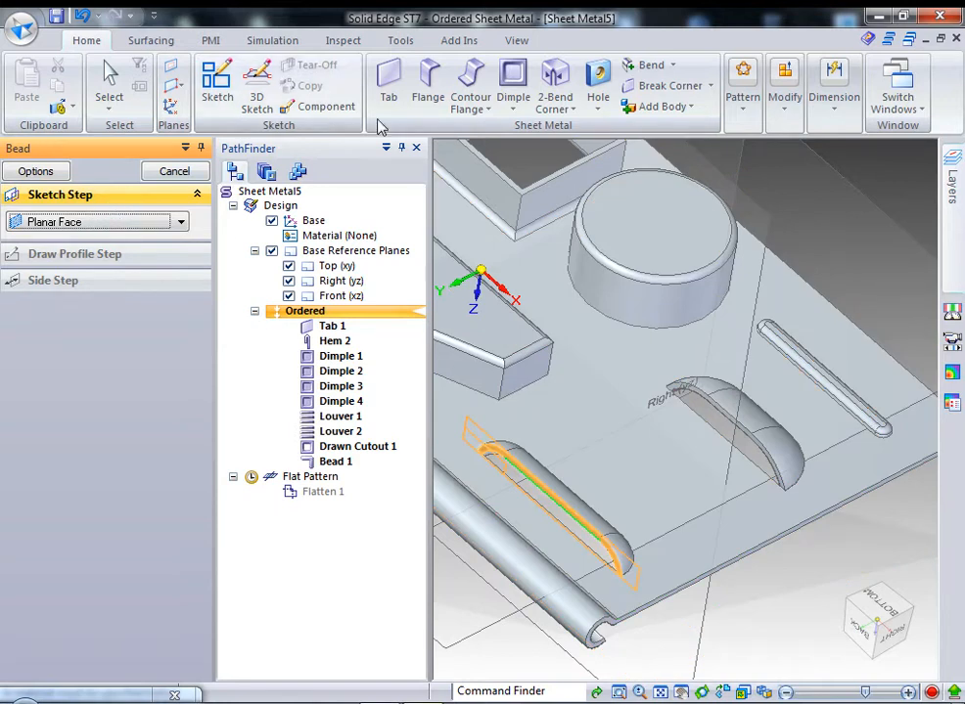
# Start a Bead on the plate's large face and sketch a three-point arc of about 25 mm radius between the two louvers
pyautogui.click(513, 102)
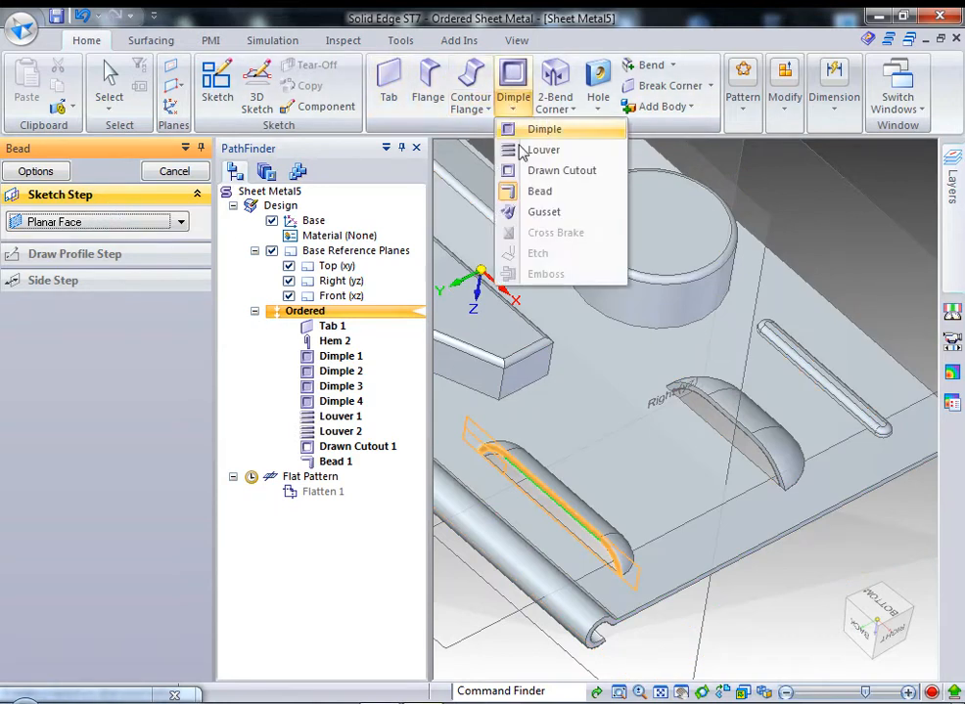
pyautogui.click(541, 191)
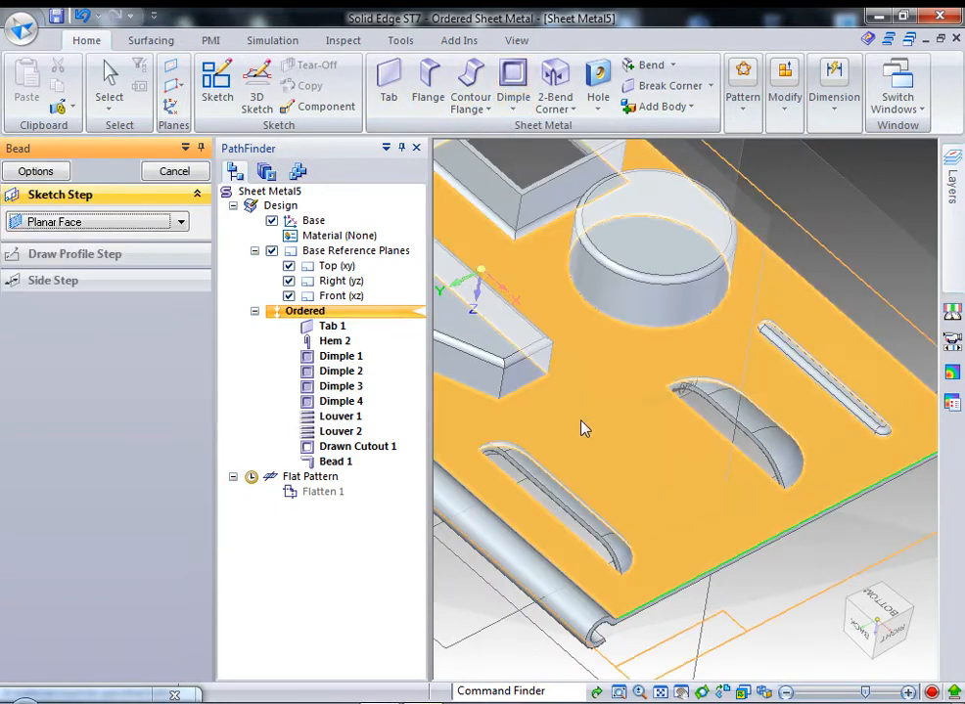
pyautogui.click(580, 427)
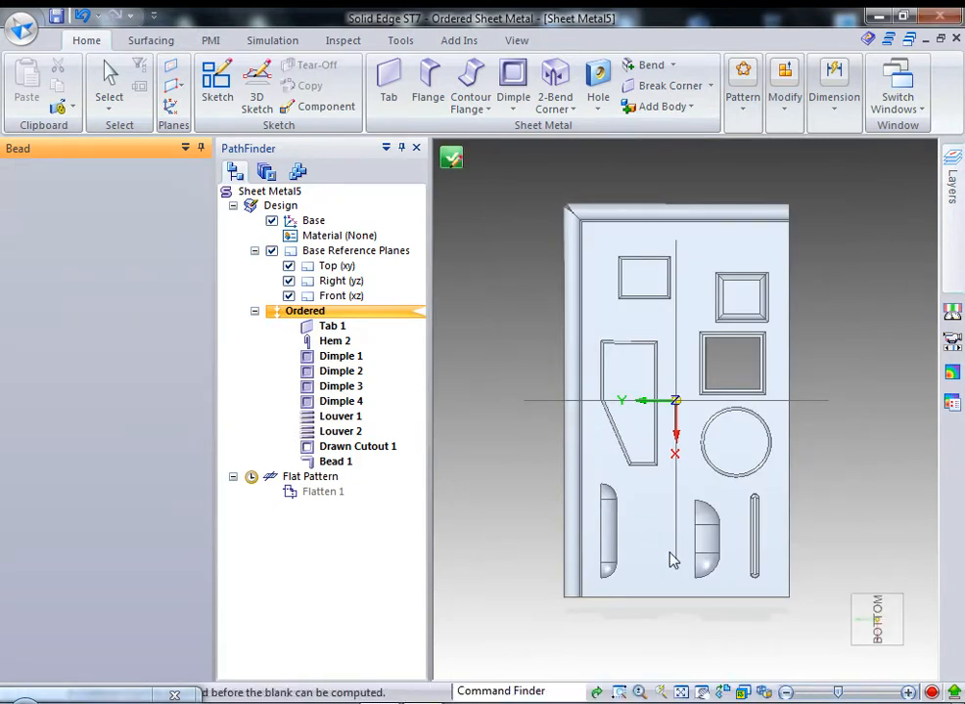
pyautogui.scroll(2, 662, 607)
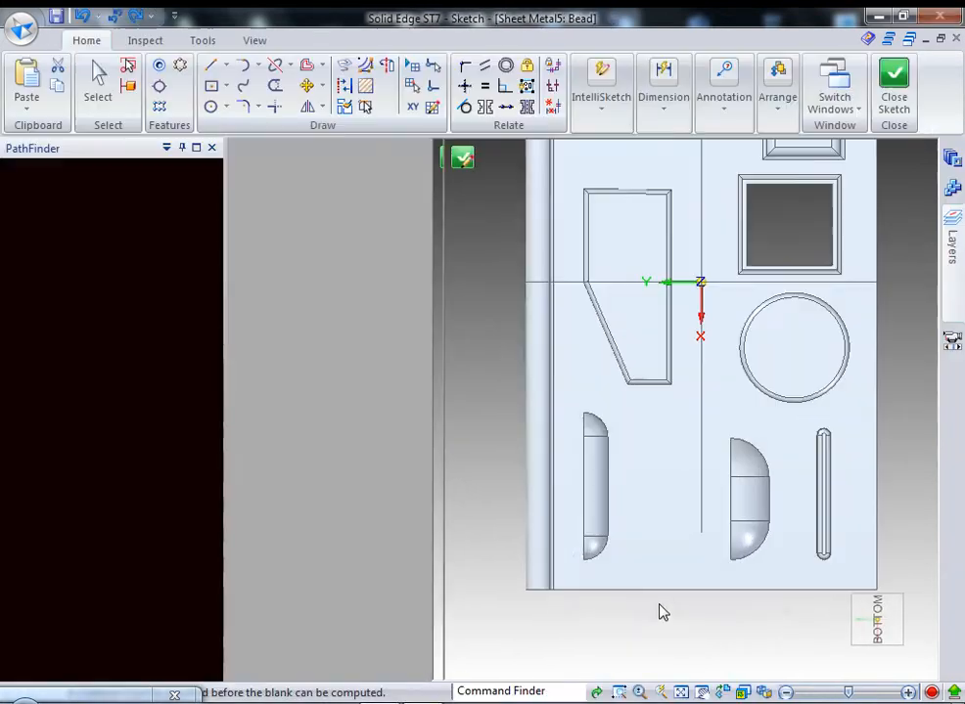
pyautogui.scroll(3, 703, 527)
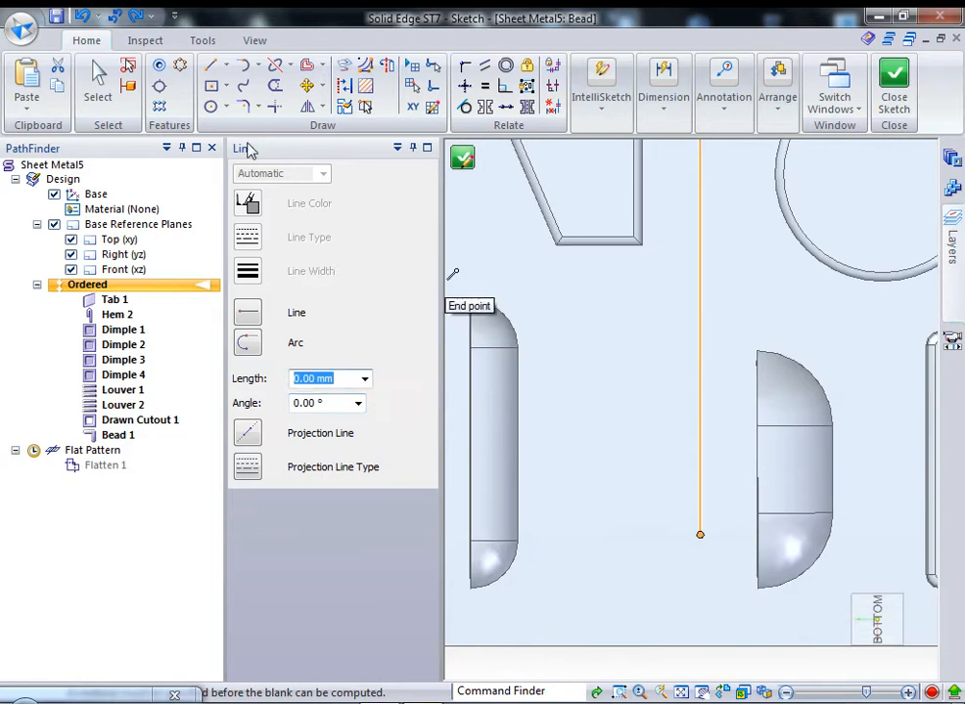
pyautogui.click(258, 66)
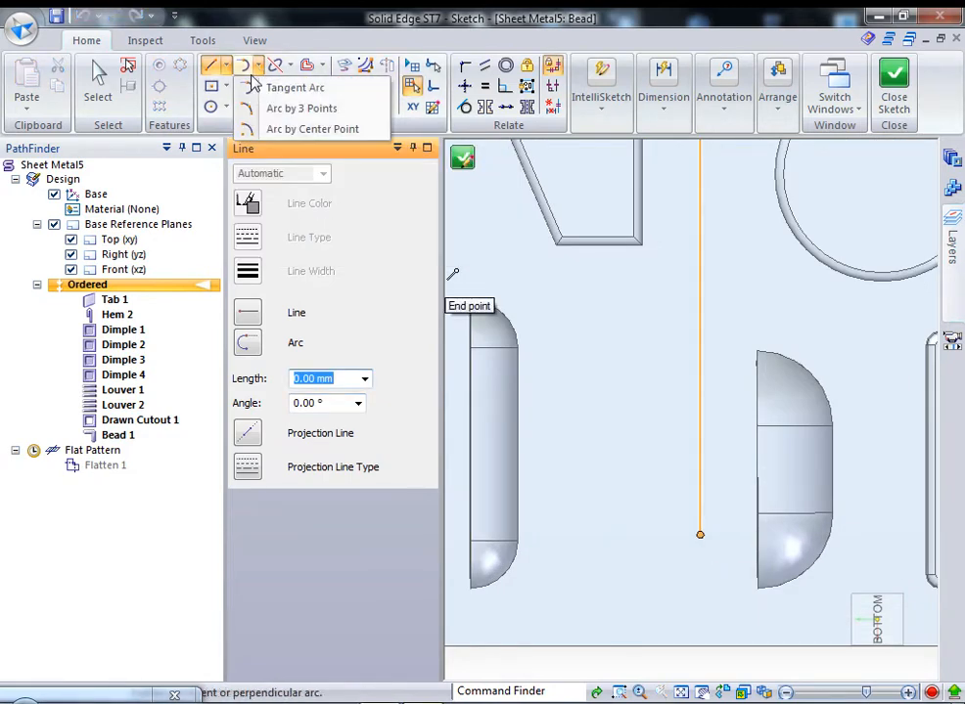
pyautogui.click(297, 108)
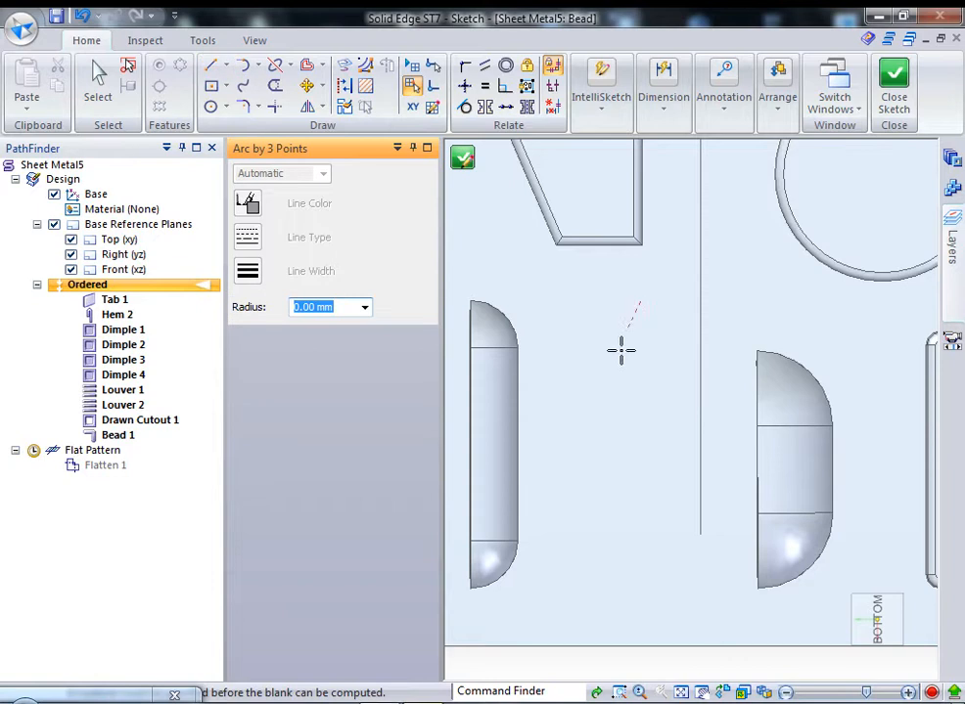
pyautogui.click(580, 458)
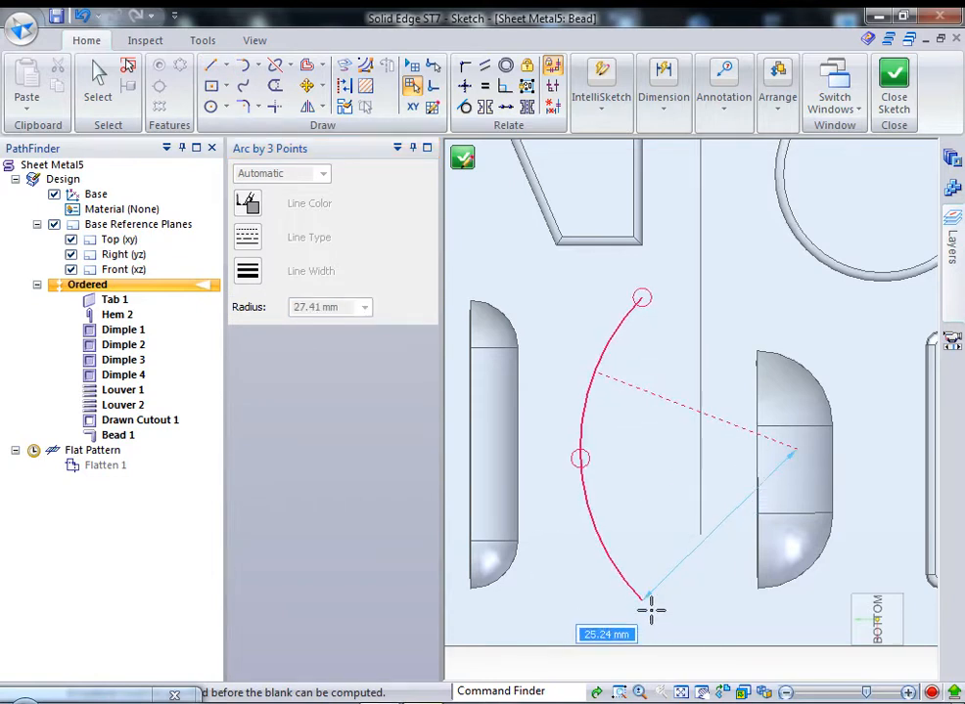
pyautogui.click(643, 599)
pyautogui.press('Escape')
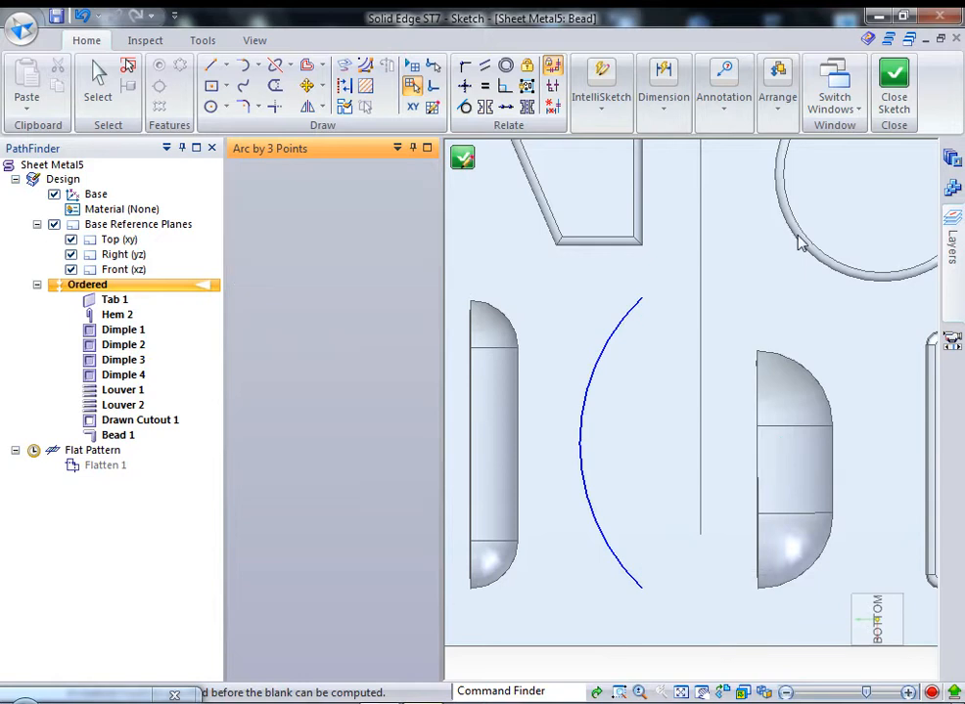
# Close the arc sketch, accept the bead's side and finish the curved bead
pyautogui.click(890, 87)
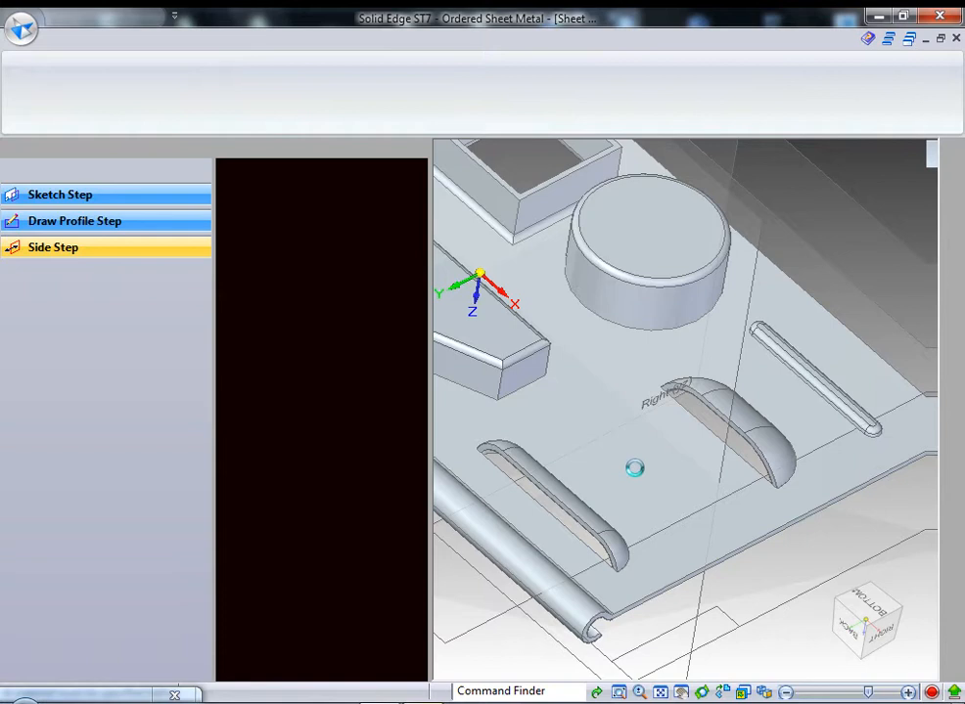
pyautogui.click(636, 472)
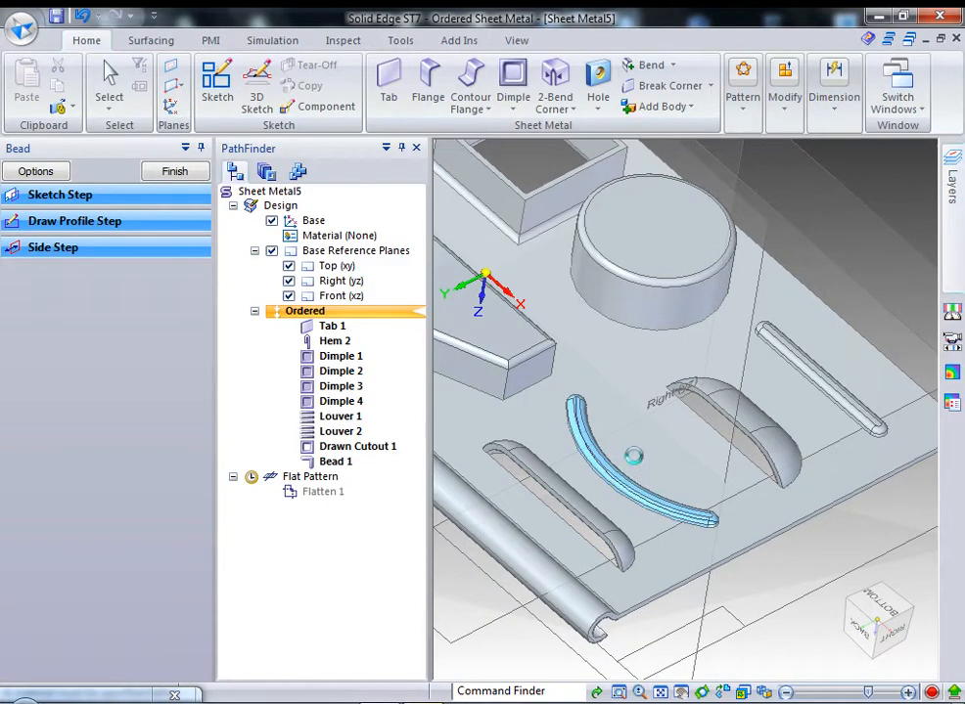
pyautogui.click(179, 170)
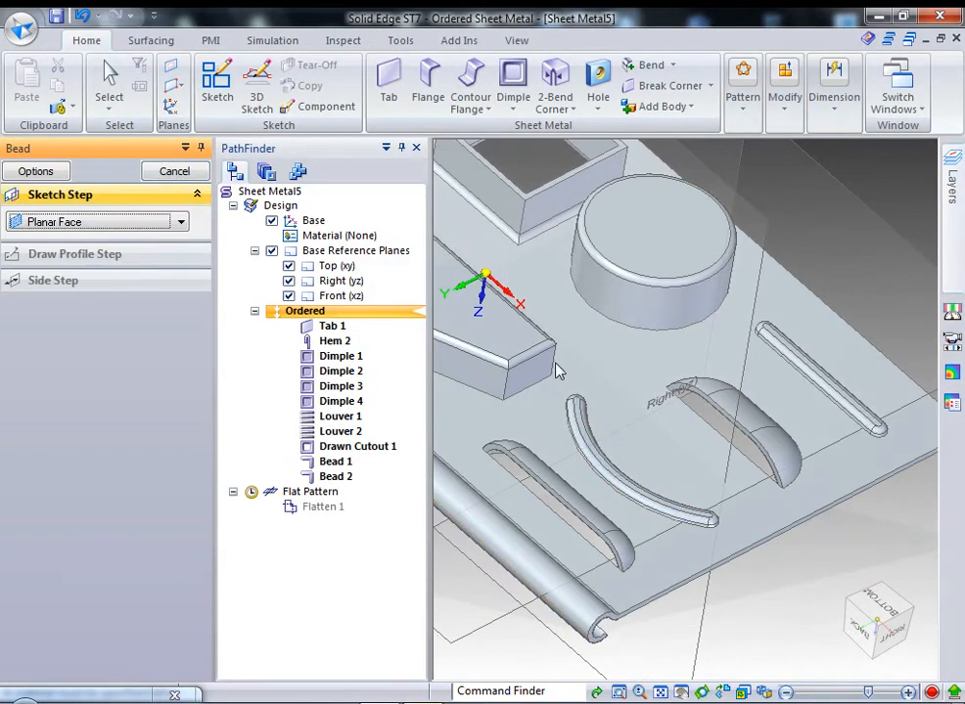
# Examine the curved bead from both sides of the plate and up close, and leave the Bead command
pyautogui.moveTo(776, 506); pyautogui.dragTo(640, 297, button='middle')
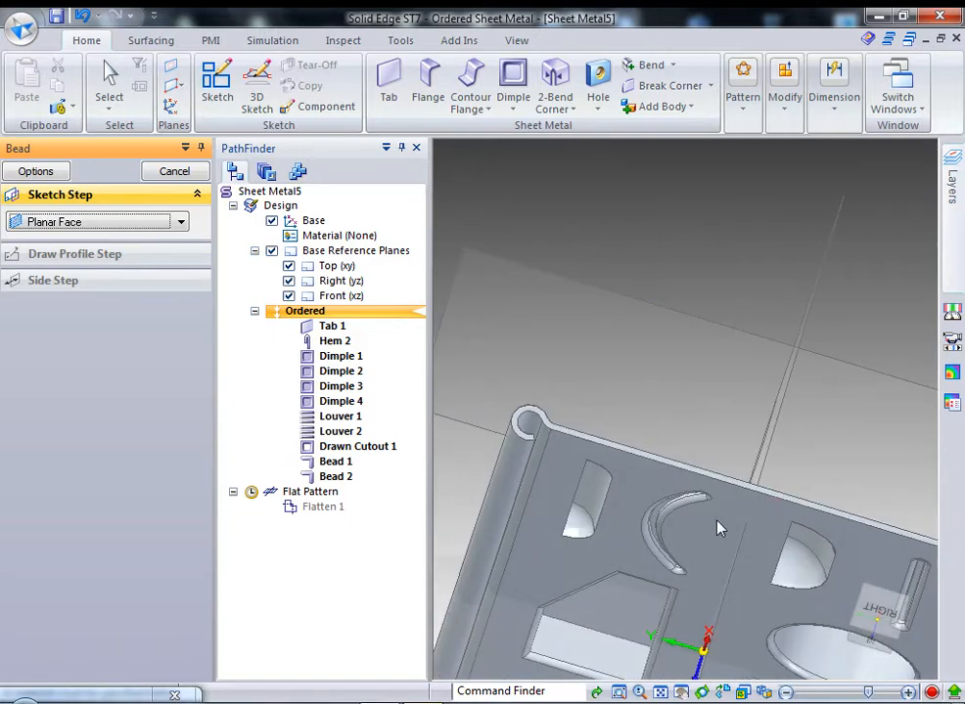
pyautogui.scroll(3, 717, 525)
pyautogui.moveTo(661, 546); pyautogui.dragTo(653, 579, button='middle')
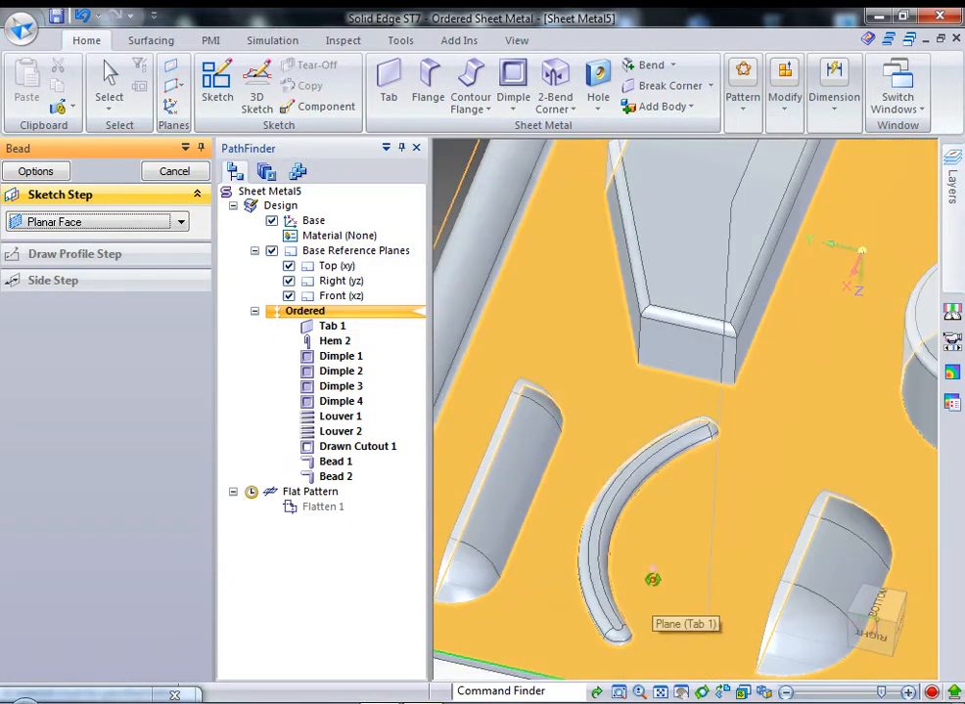
pyautogui.scroll(-3, 658, 560)
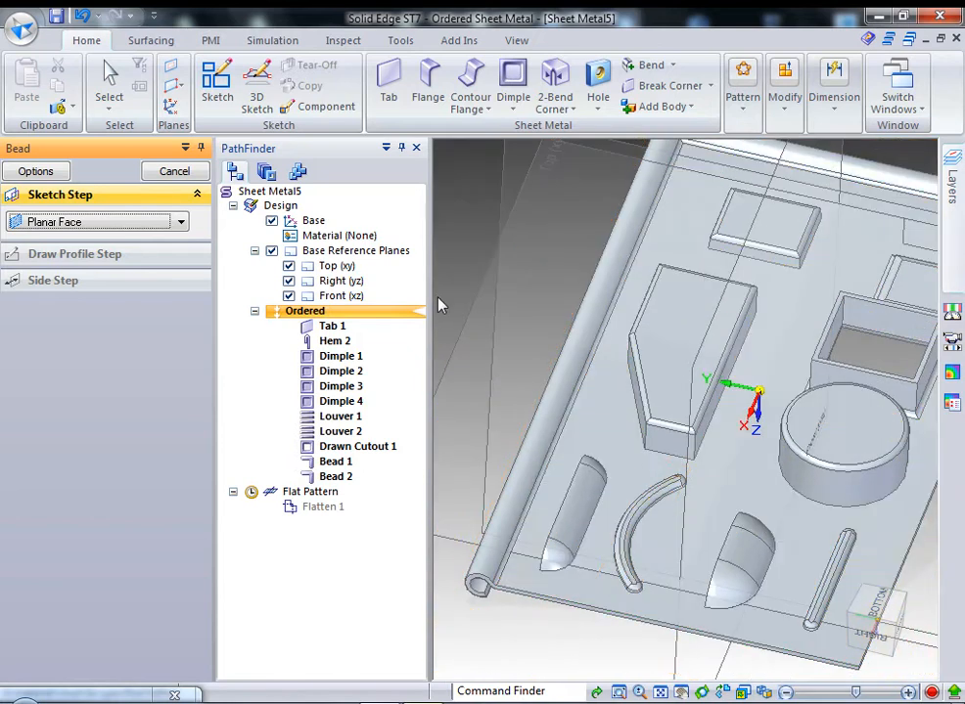
pyautogui.click(192, 172)
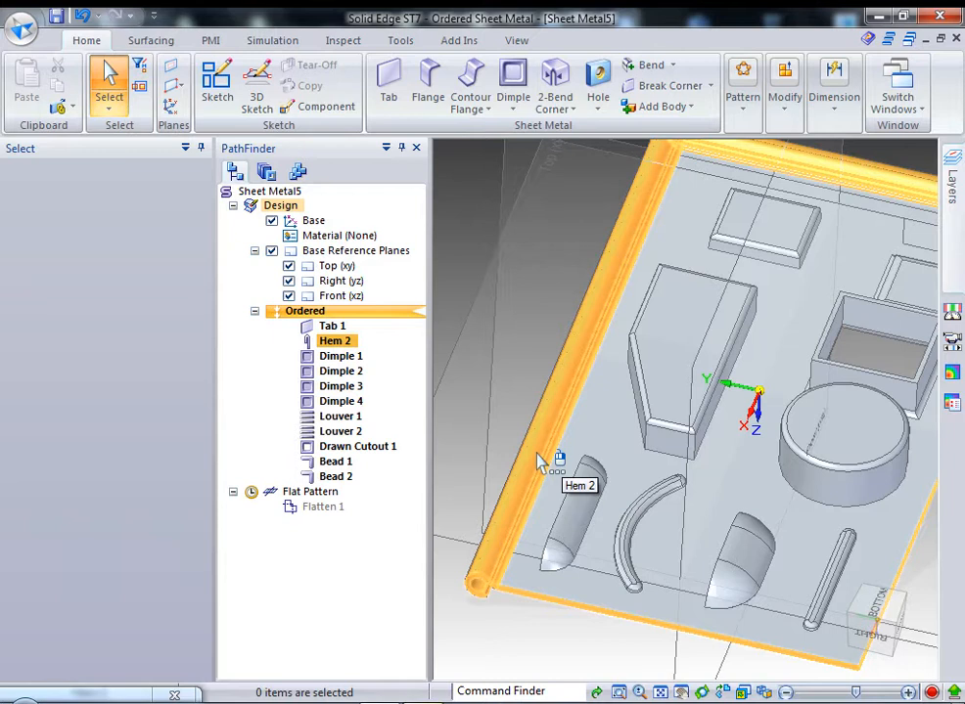
pyautogui.scroll(6, 646, 597)
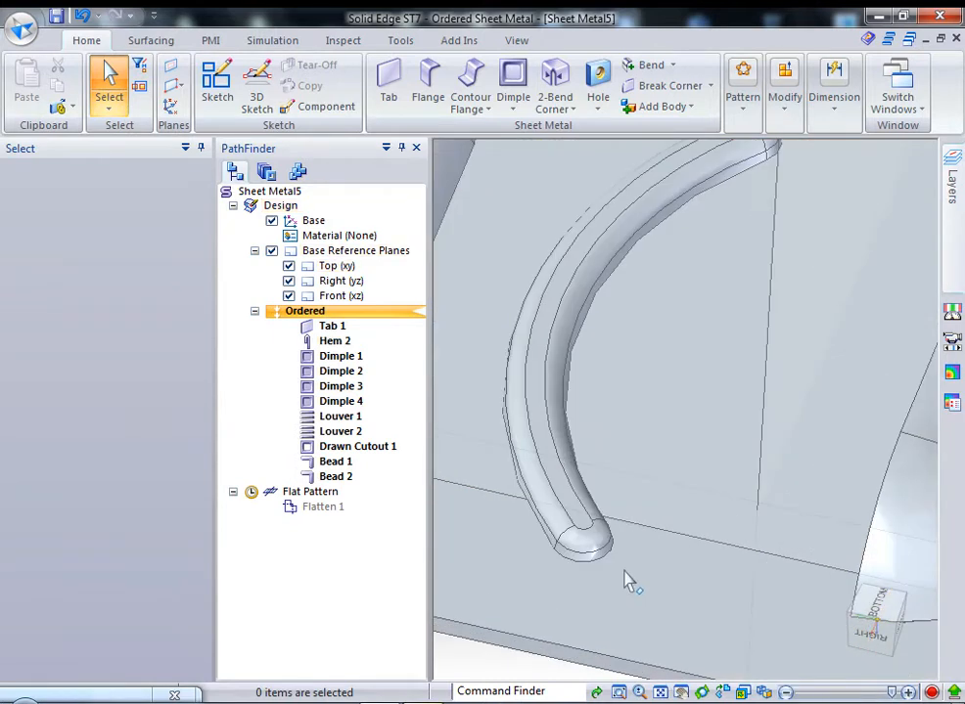
pyautogui.scroll(-5, 590, 571)
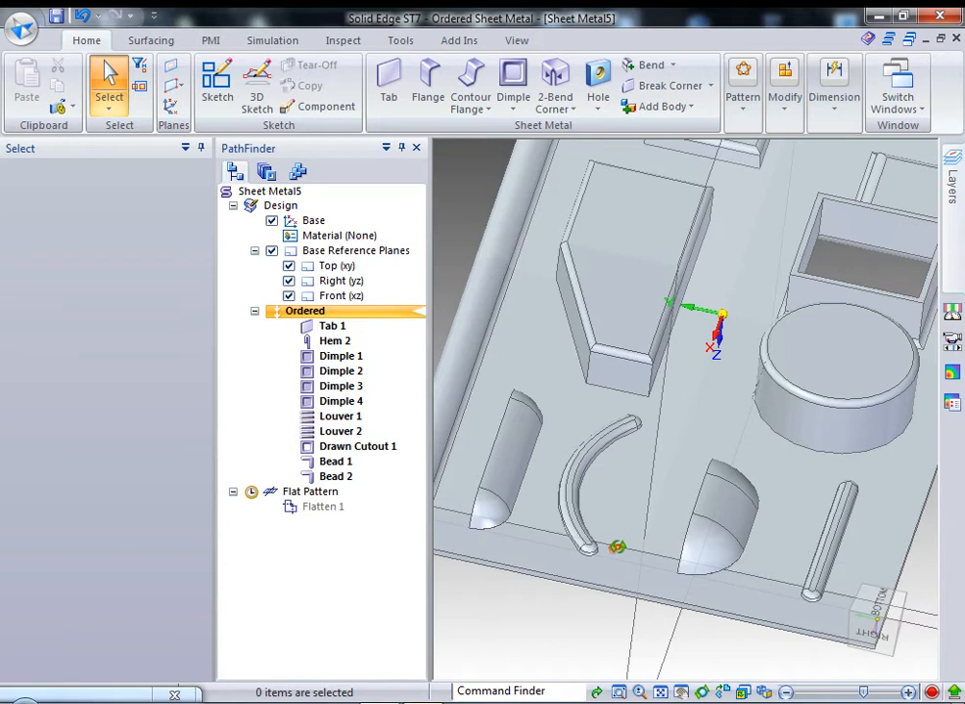
# Start a Bead on the plate's large face and sketch a 10 mm crosswise line, a long lengthwise line and a slanted line about 21 mm long
pyautogui.click(513, 107)
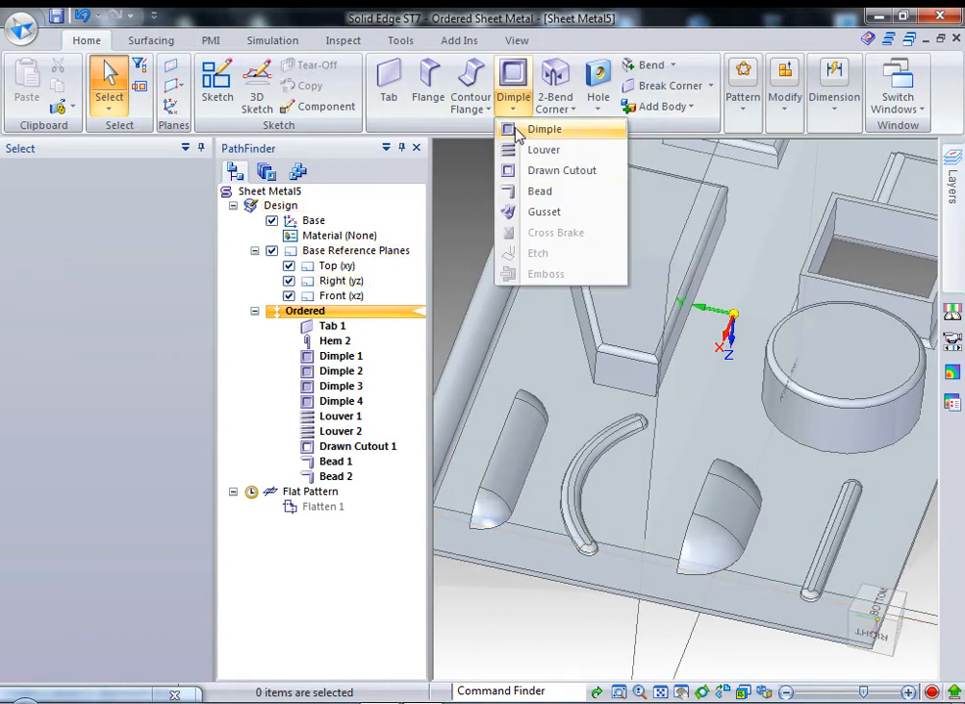
pyautogui.click(539, 196)
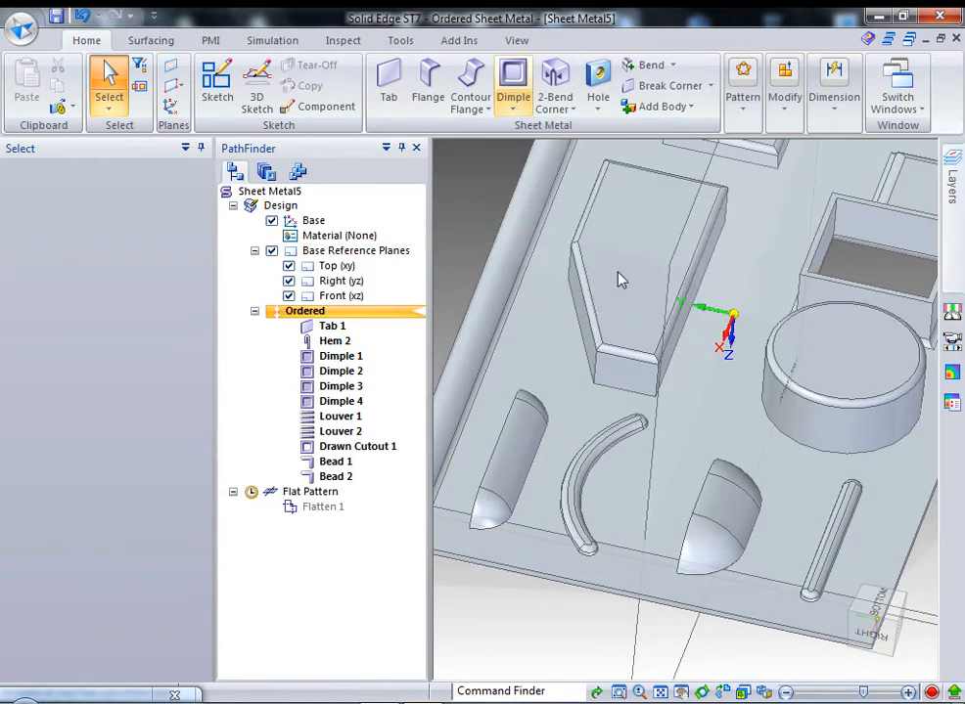
pyautogui.click(702, 427)
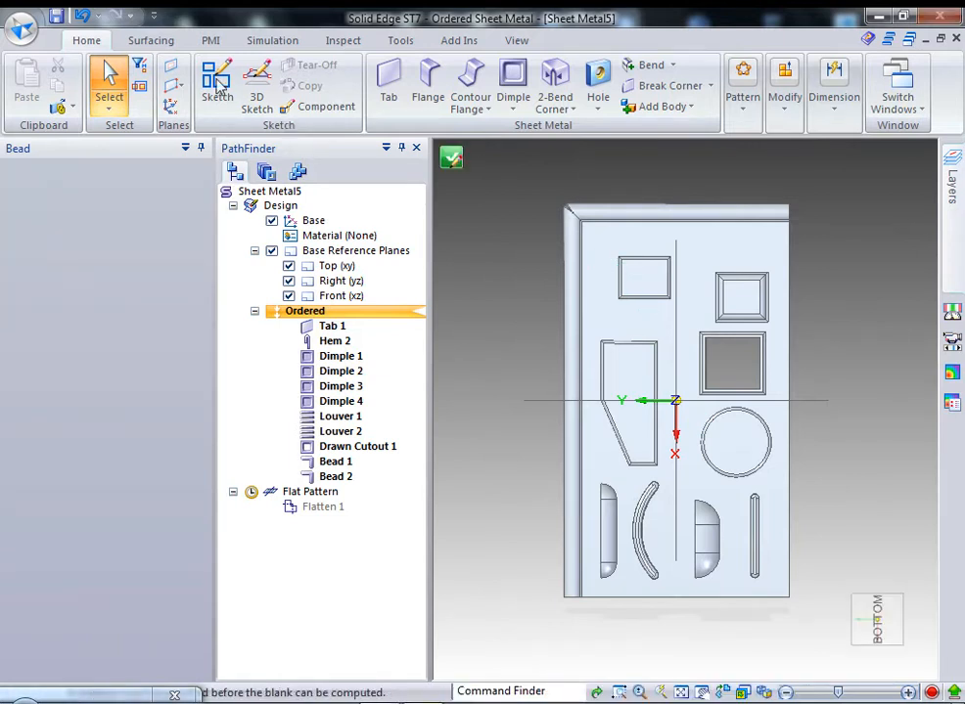
pyautogui.click(217, 83)
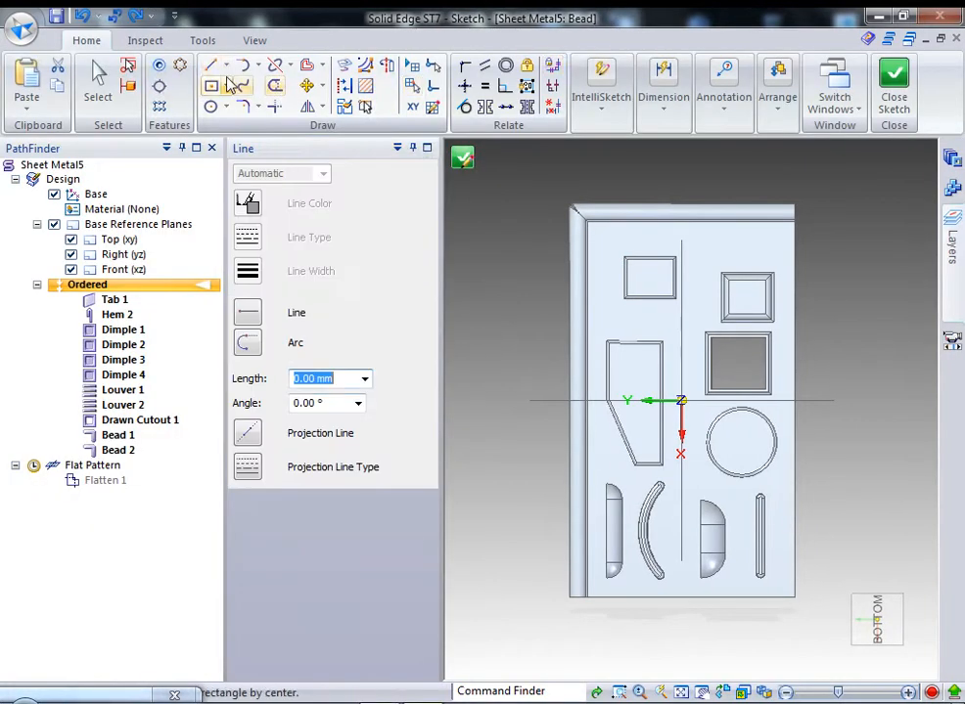
pyautogui.click(212, 65)
pyautogui.click(741, 241)
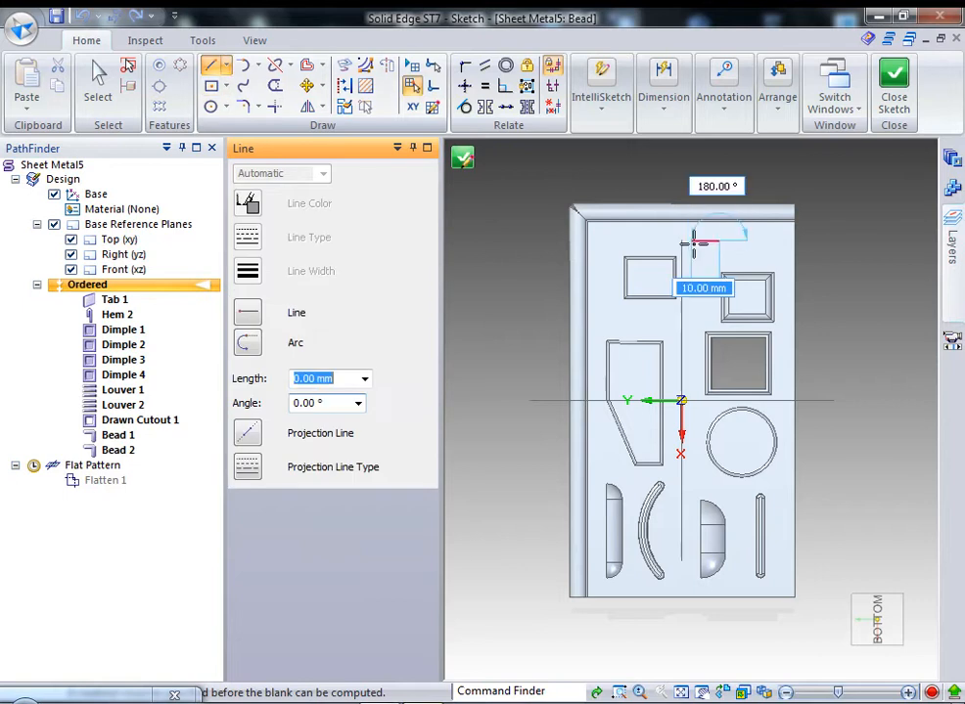
pyautogui.click(693, 354)
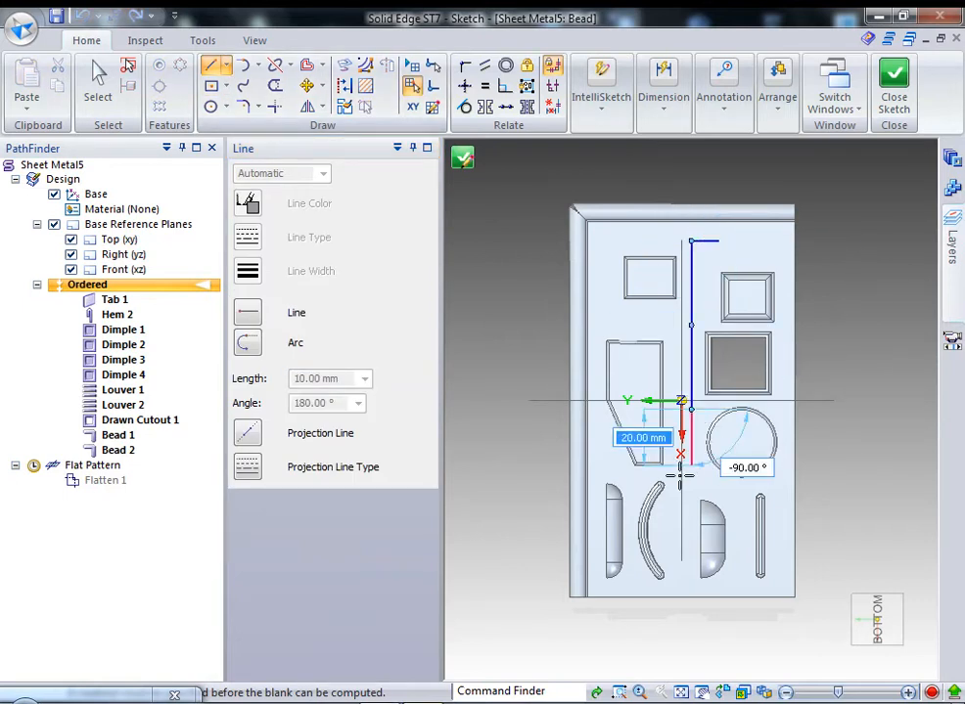
pyautogui.scroll(2, 681, 467)
pyautogui.scroll(1, 671, 468)
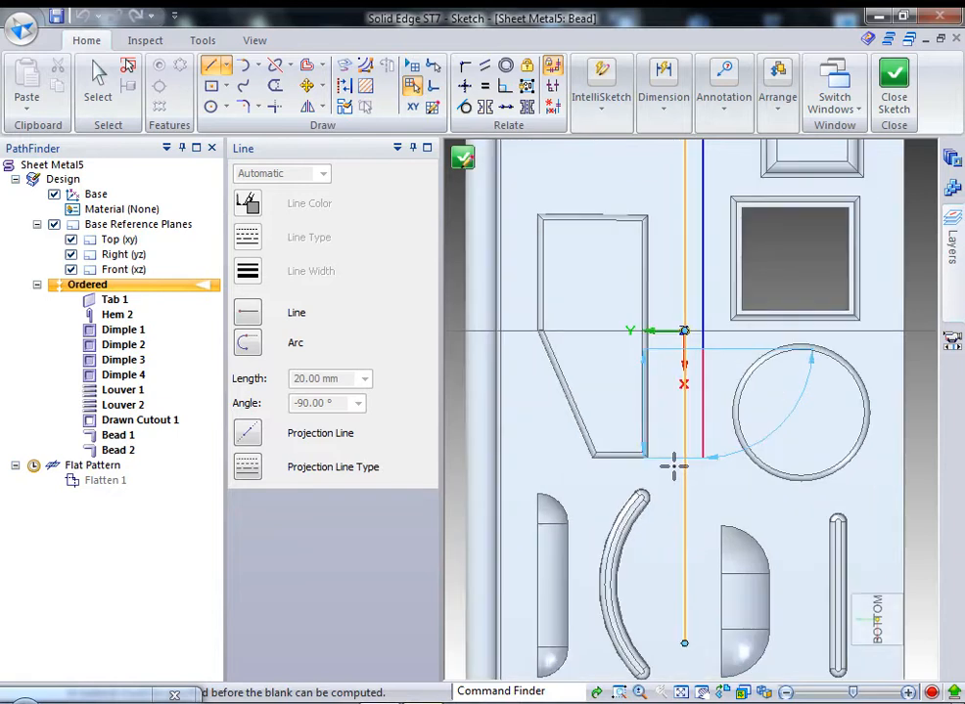
pyautogui.click(675, 458)
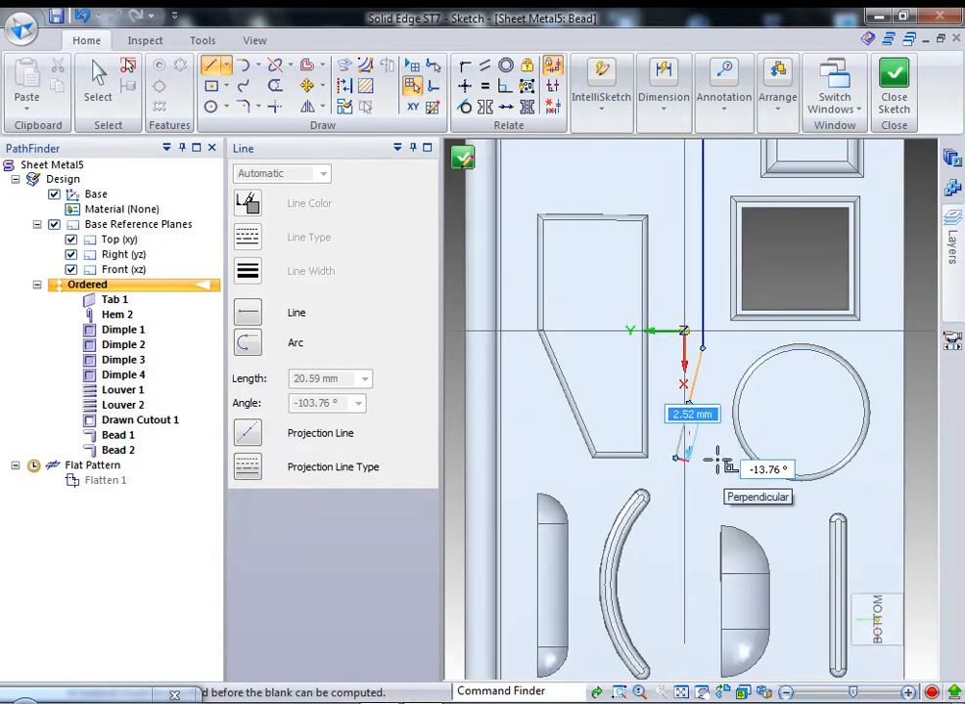
# Try to close the bead sketch with its sharp corners and dismiss the Profile Error Assistant
pyautogui.click(893, 83)
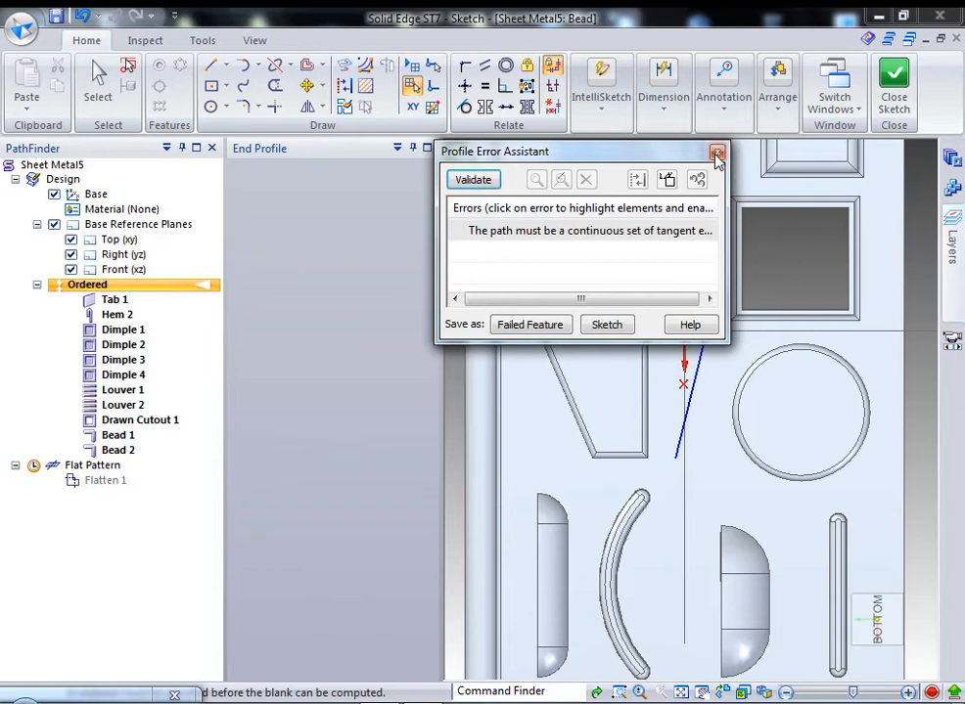
pyautogui.click(716, 154)
# Fillet the bead path's square corner to about 7 mm radius and its shallow corner to about 109 mm radius
pyautogui.scroll(-4, 645, 422)
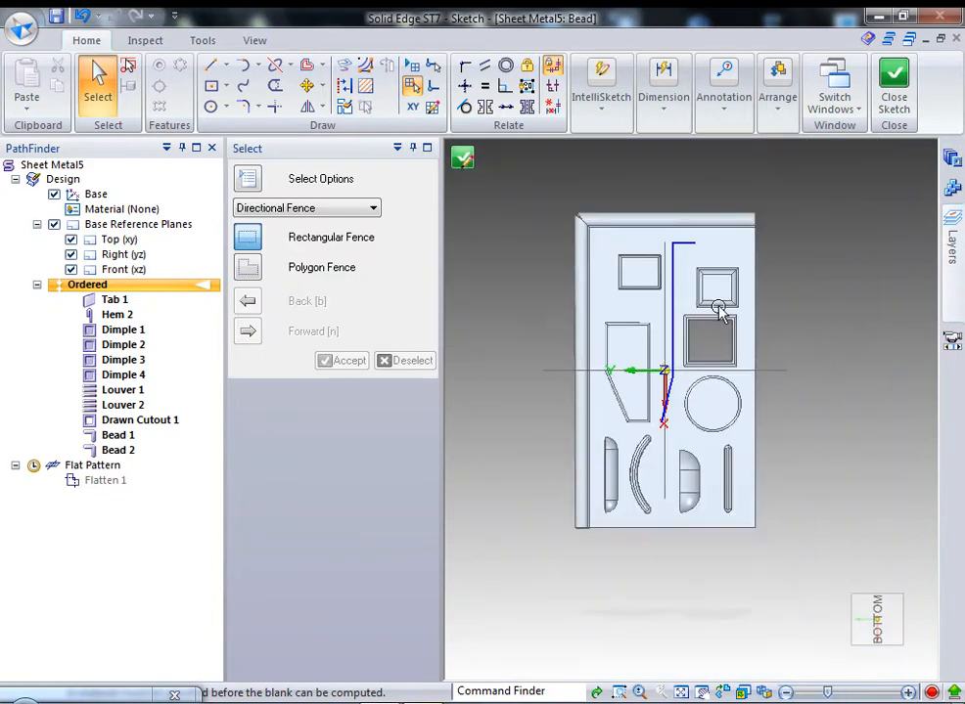
pyautogui.scroll(3, 714, 297)
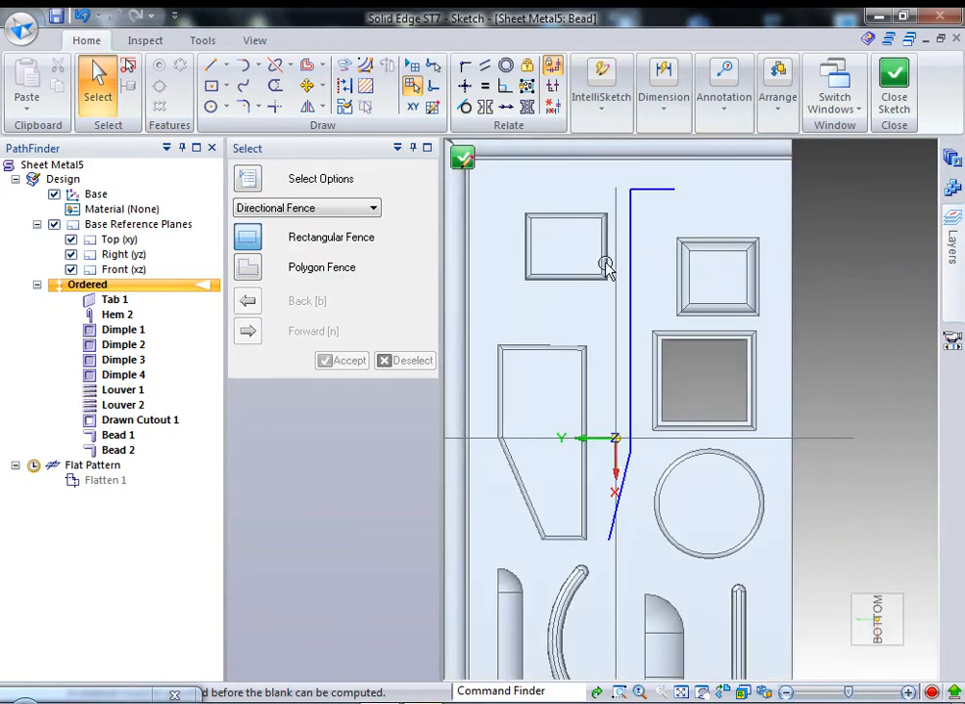
pyautogui.click(244, 106)
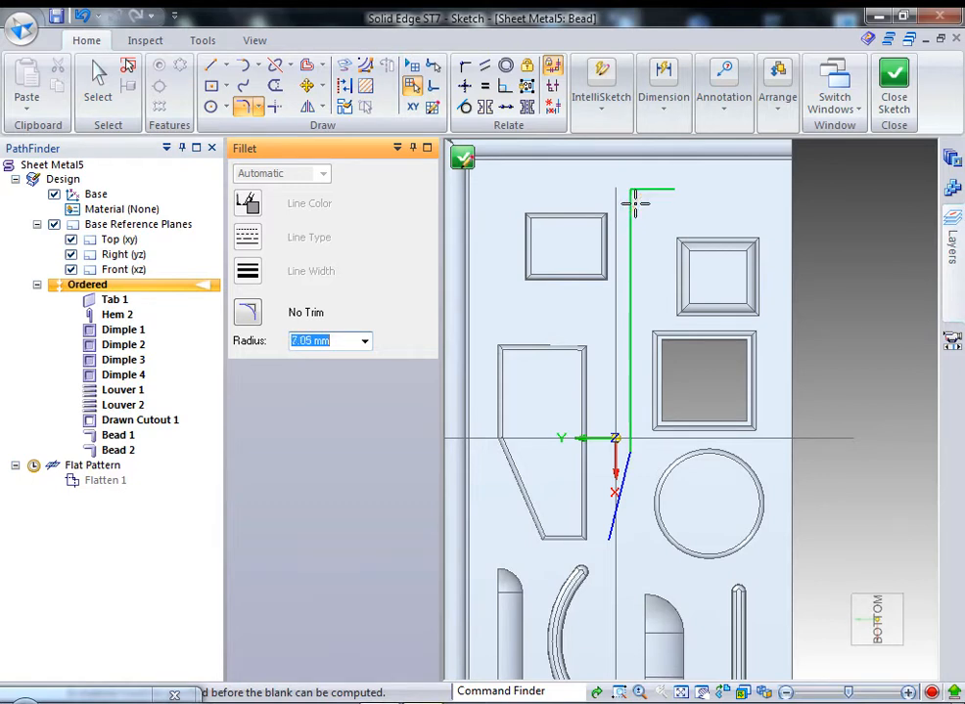
pyautogui.click(634, 202)
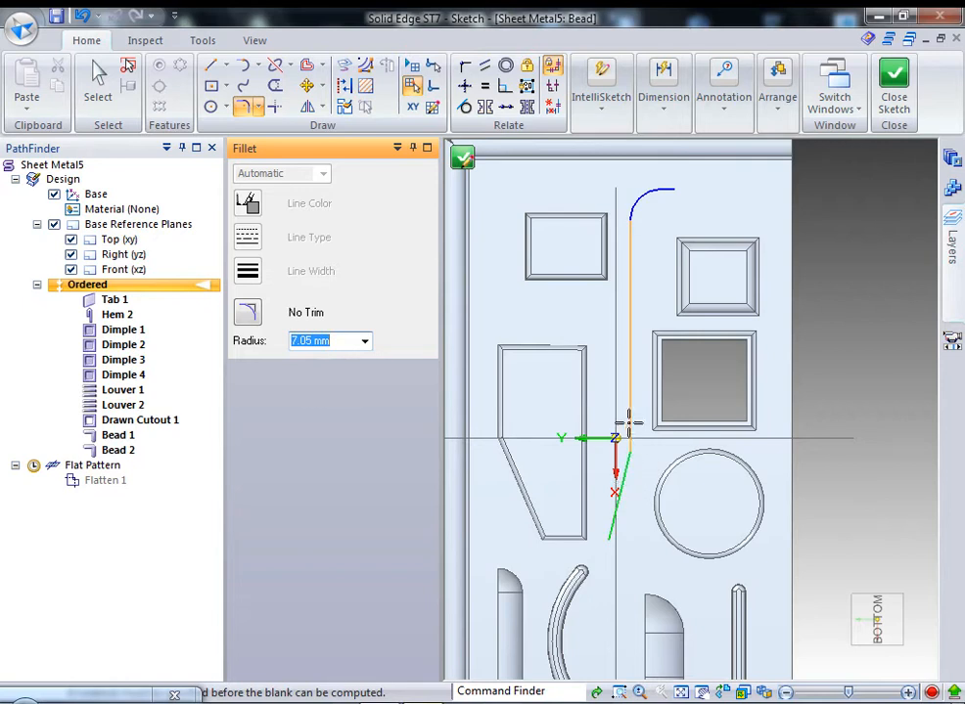
pyautogui.scroll(2, 622, 467)
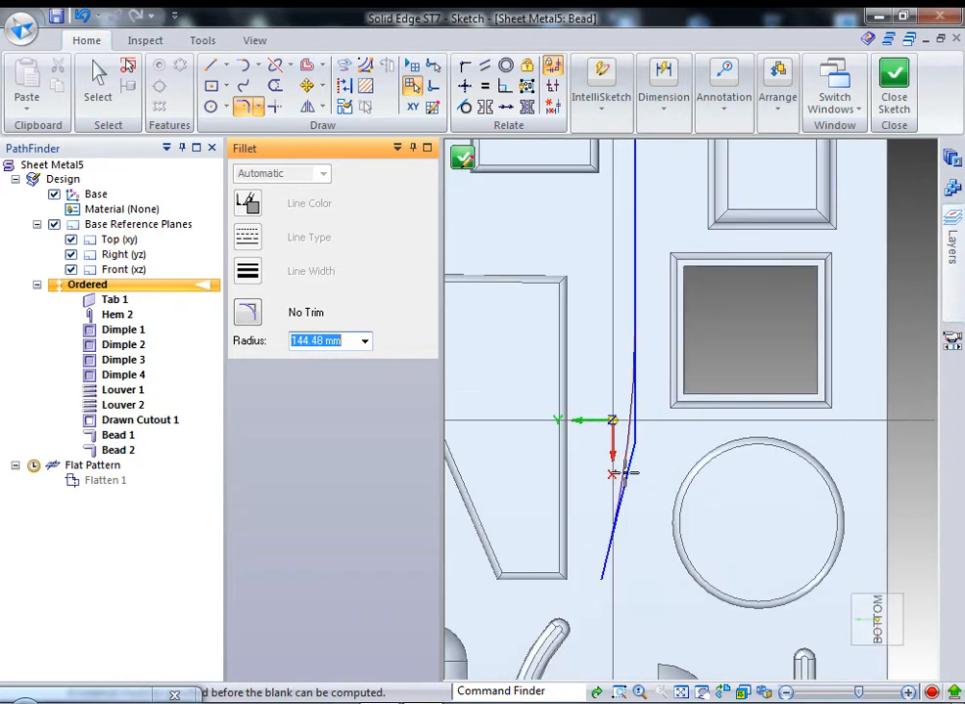
pyautogui.scroll(1, 623, 474)
pyautogui.click(632, 428)
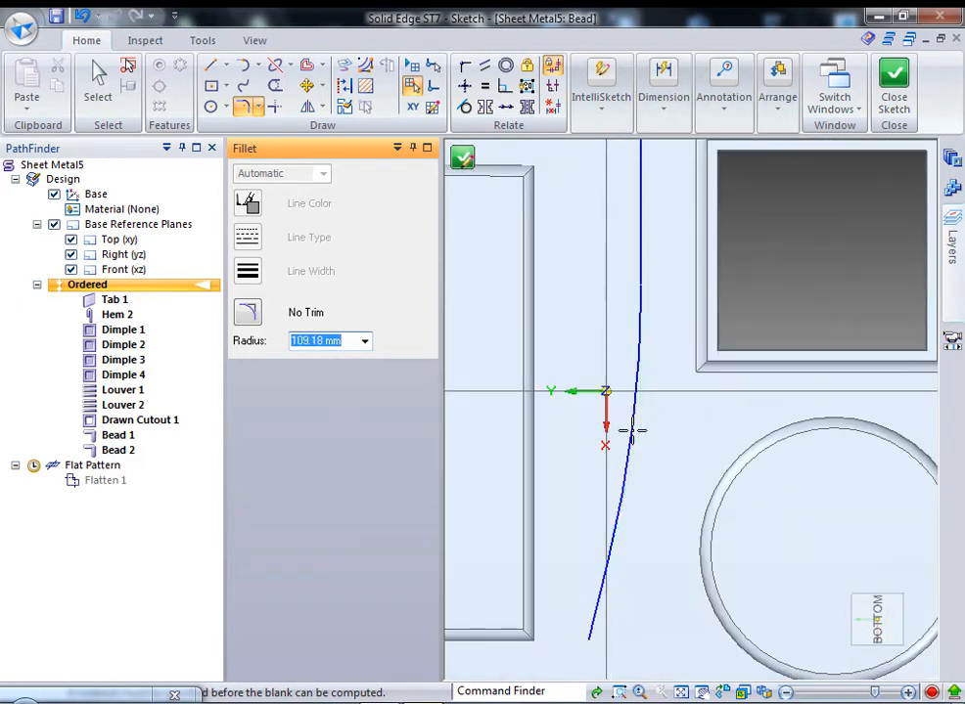
pyautogui.press('Escape')
# Close the filleted bead sketch and preview the bead along its full path on the plate's large face
pyautogui.scroll(-4, 671, 458)
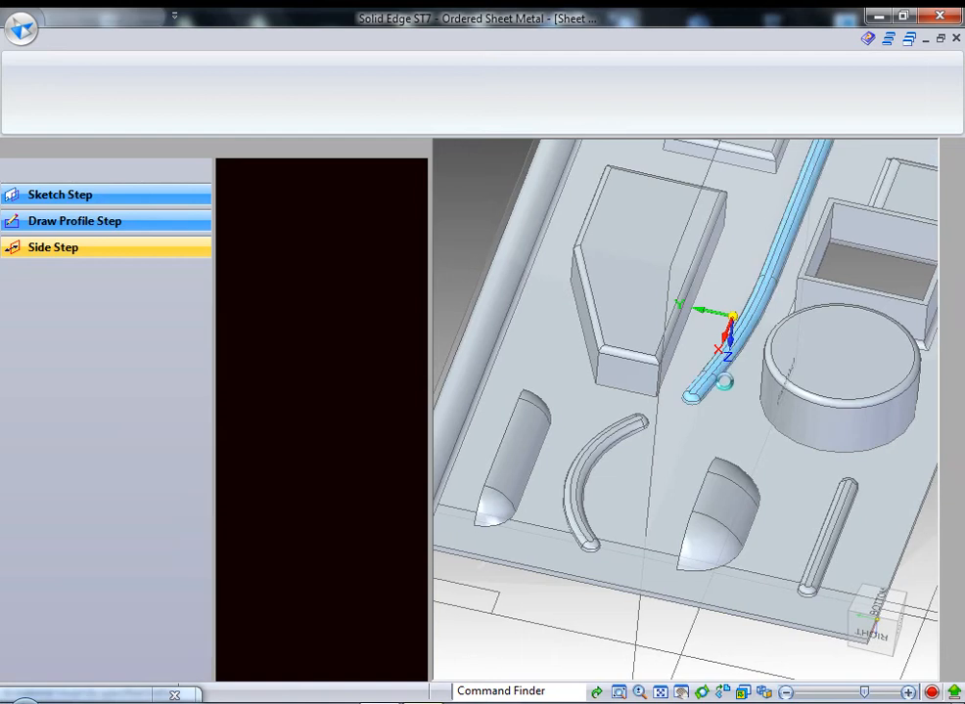
pyautogui.scroll(-5, 725, 369)
pyautogui.scroll(5, 776, 256)
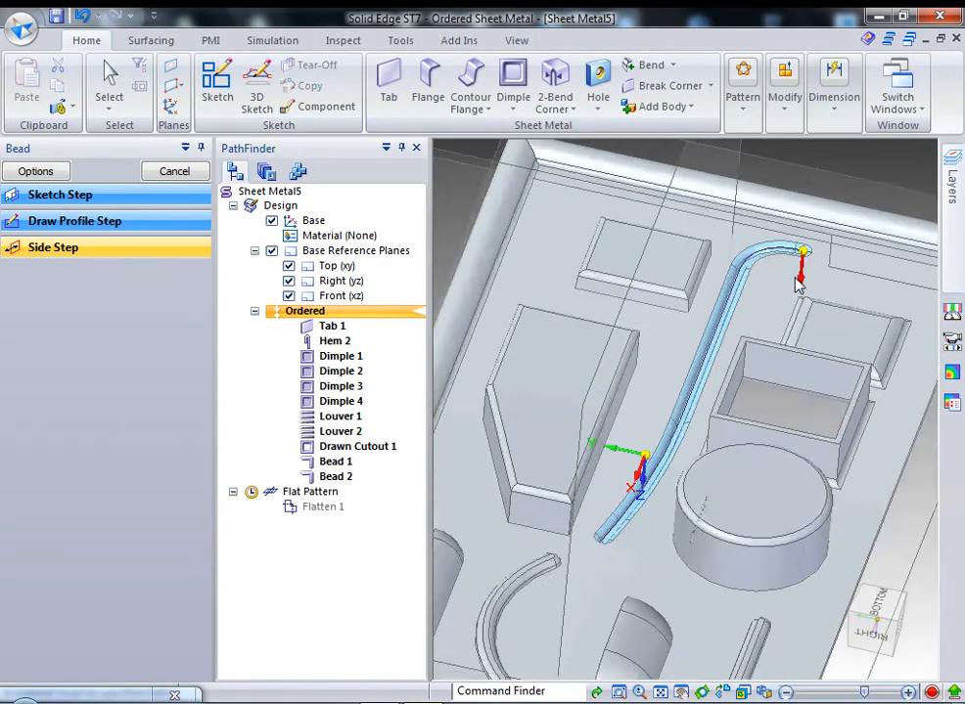
pyautogui.scroll(2, 773, 284)
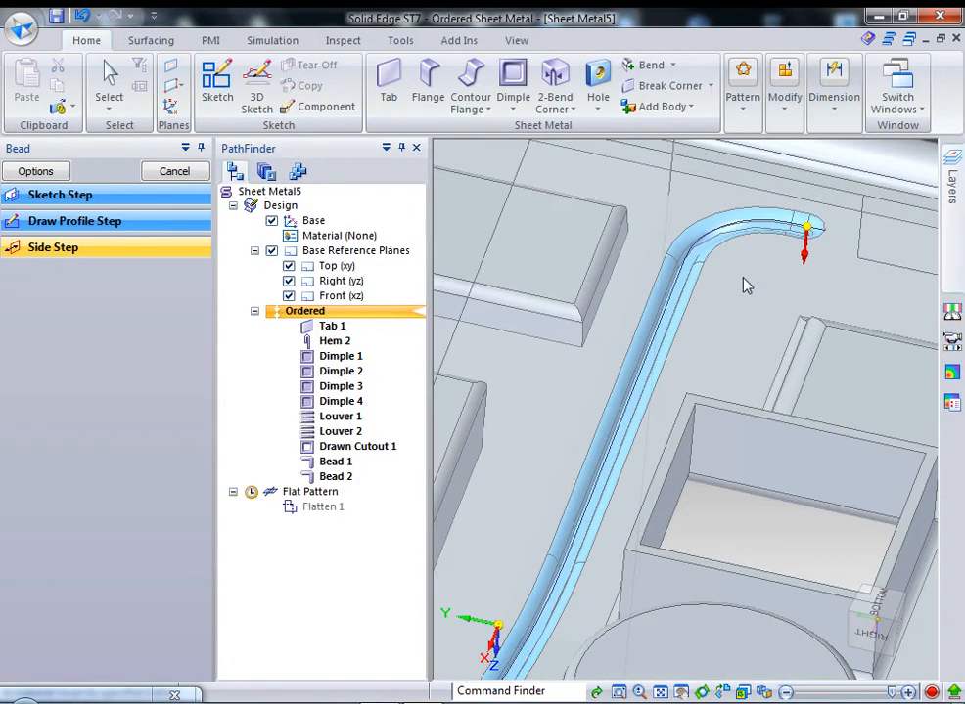
# Try a V-shaped cross section for the filleted-path bead and cancel the Bead command
pyautogui.click(41, 172)
pyautogui.click(294, 306)
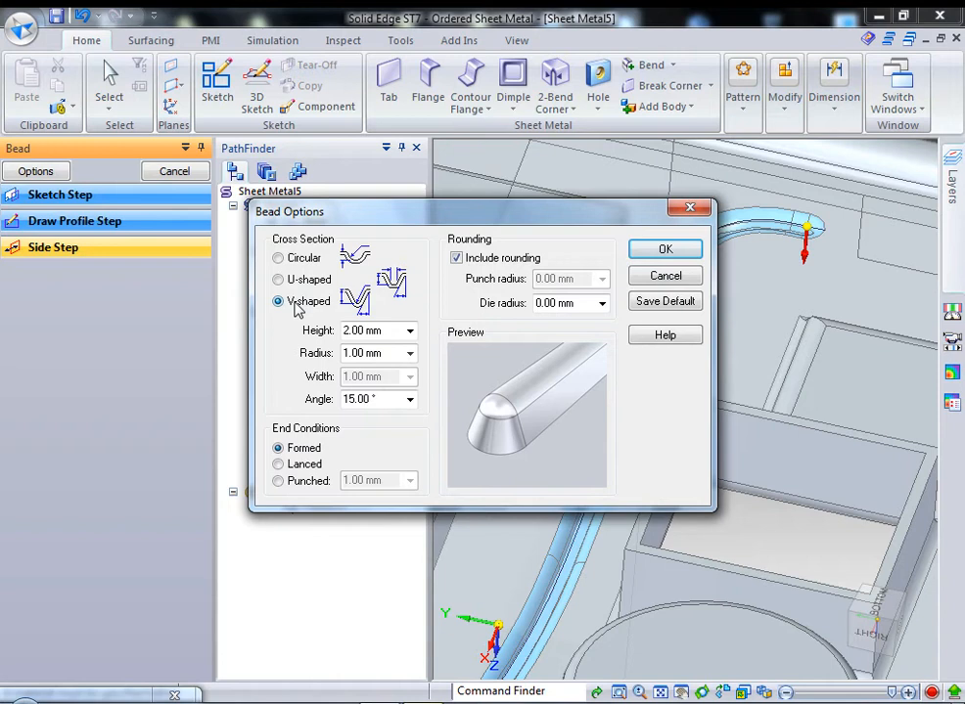
pyautogui.click(685, 251)
pyautogui.scroll(-2, 682, 252)
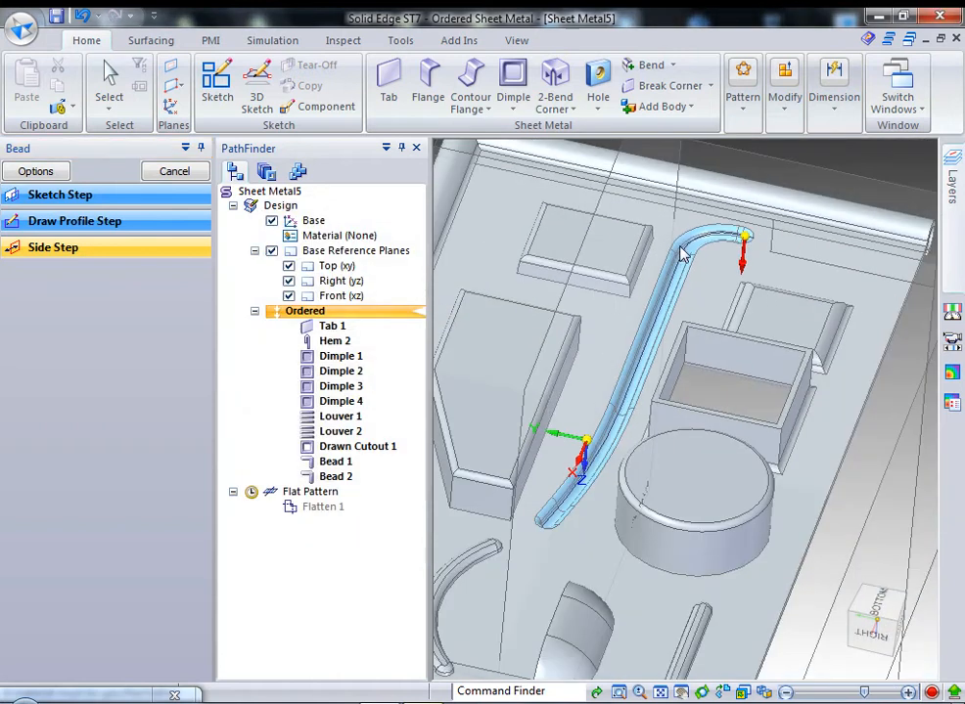
pyautogui.click(174, 173)
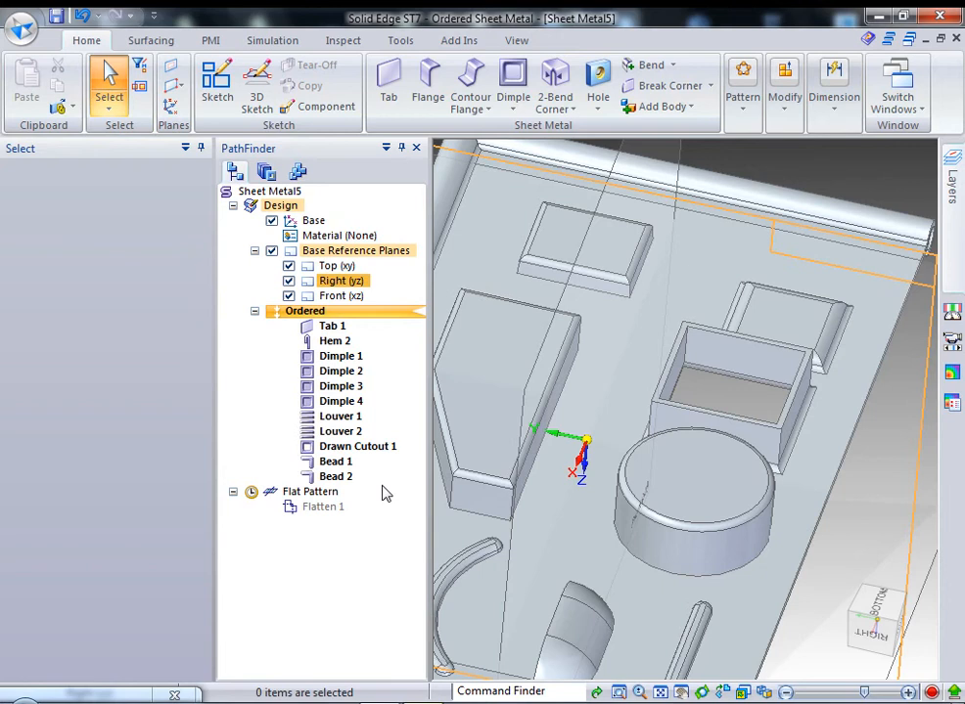
# Examine the whole plate with its dimples, louvers, drawn cutout and two beads from an angled view
pyautogui.click(339, 477)
pyautogui.press('Escape')
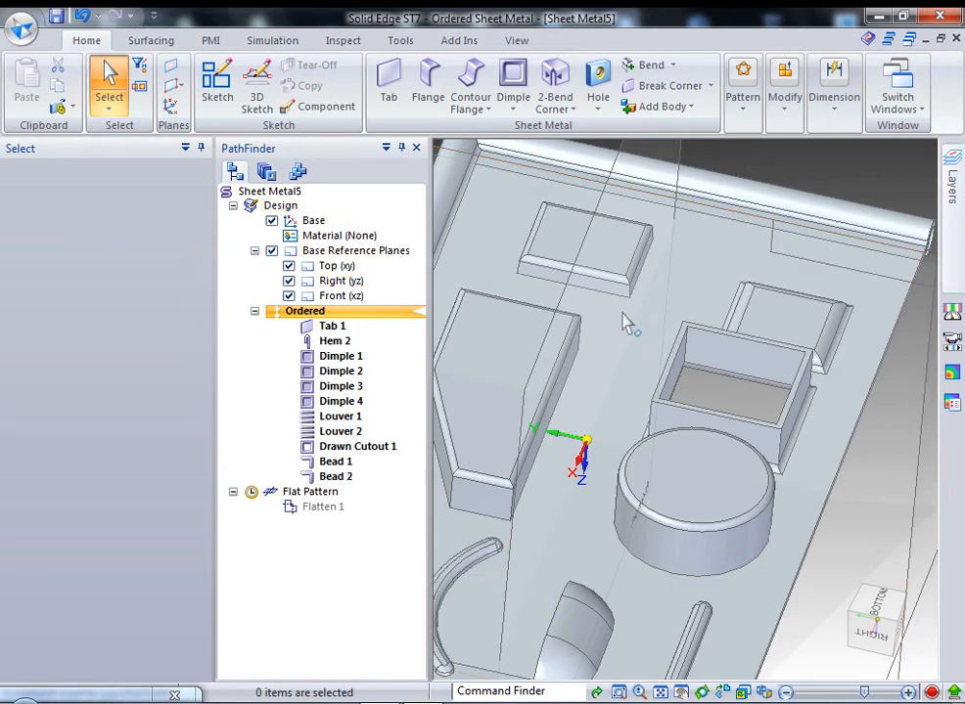
pyautogui.scroll(-5, 631, 316)
pyautogui.moveTo(784, 314); pyautogui.dragTo(857, 428, button='middle')
pyautogui.scroll(-4, 861, 429)
pyautogui.scroll(4, 919, 582)
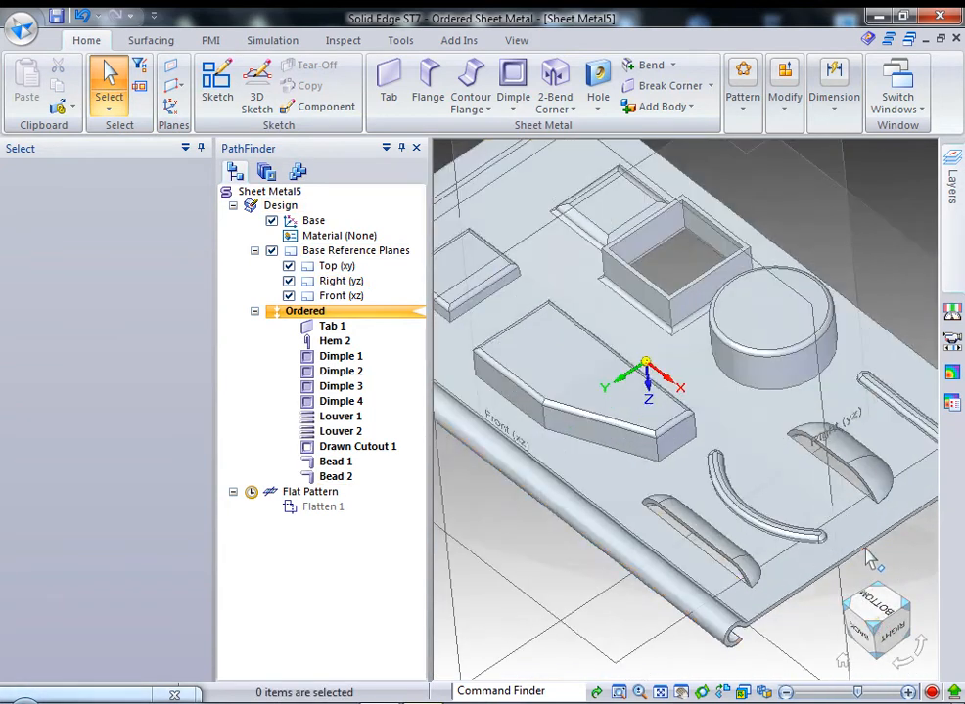
pyautogui.scroll(-2, 870, 564)
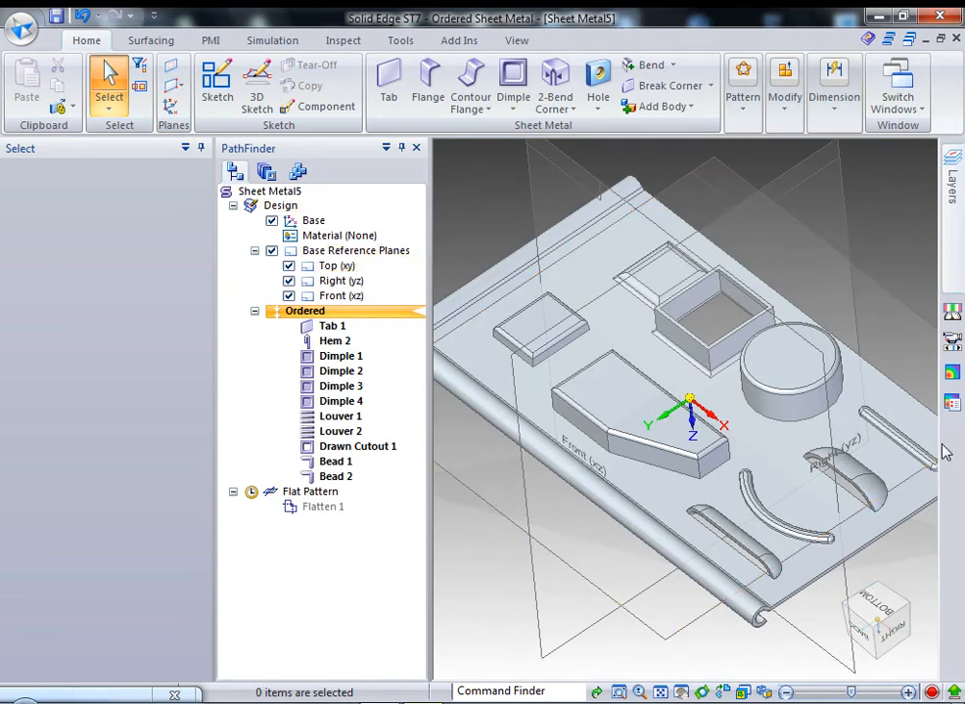
pyautogui.moveTo(626, 407); pyautogui.dragTo(614, 437, button='middle')
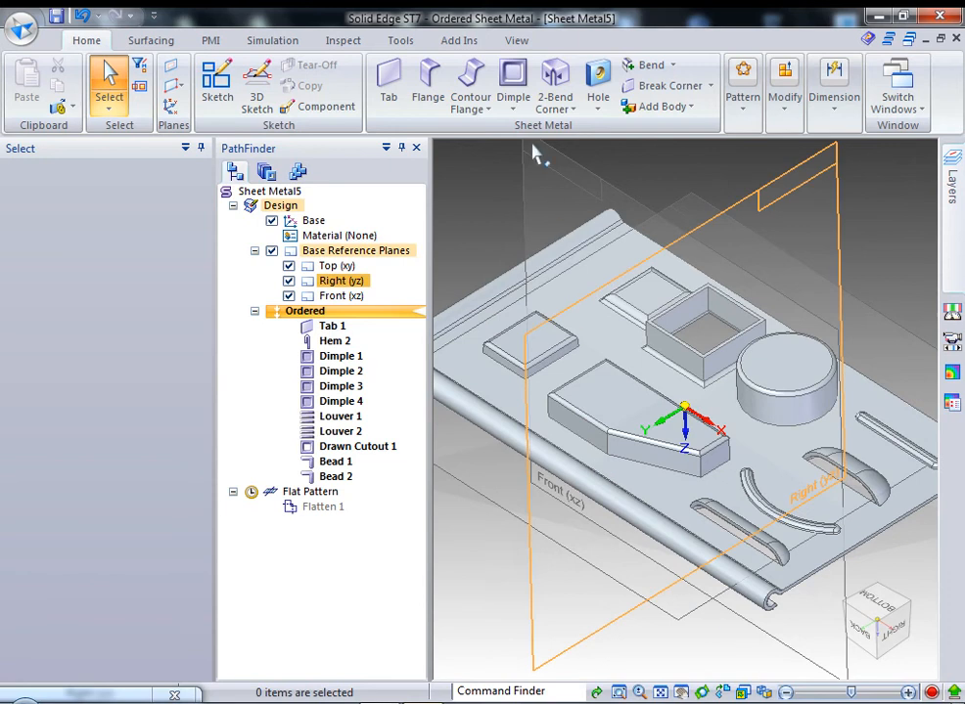
pyautogui.click(516, 114)
pyautogui.click(516, 115)
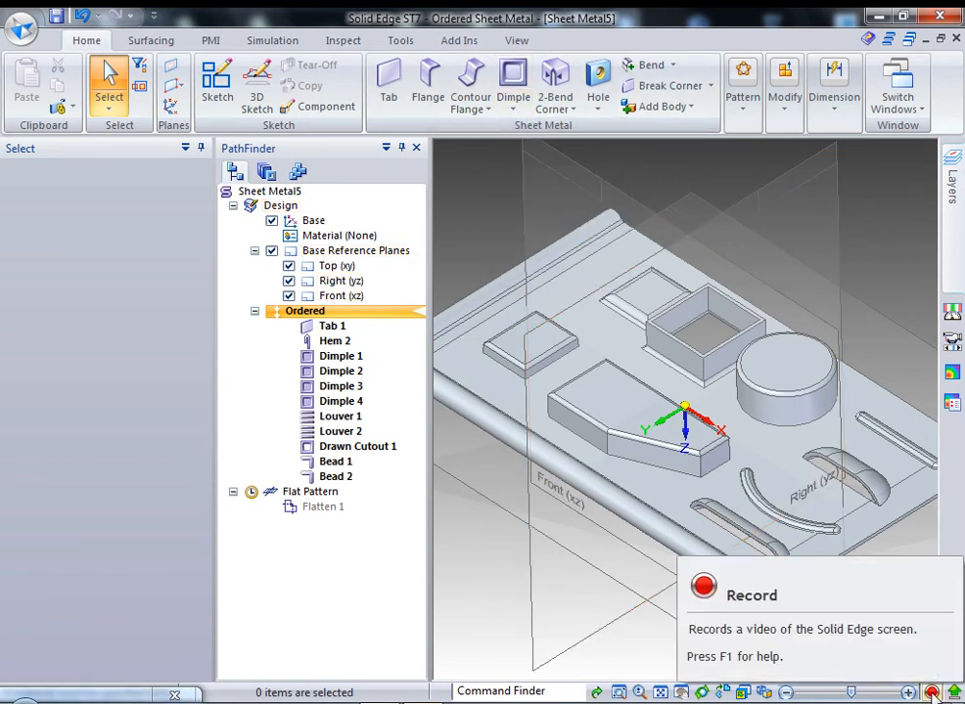
pyautogui.click(141, 694)
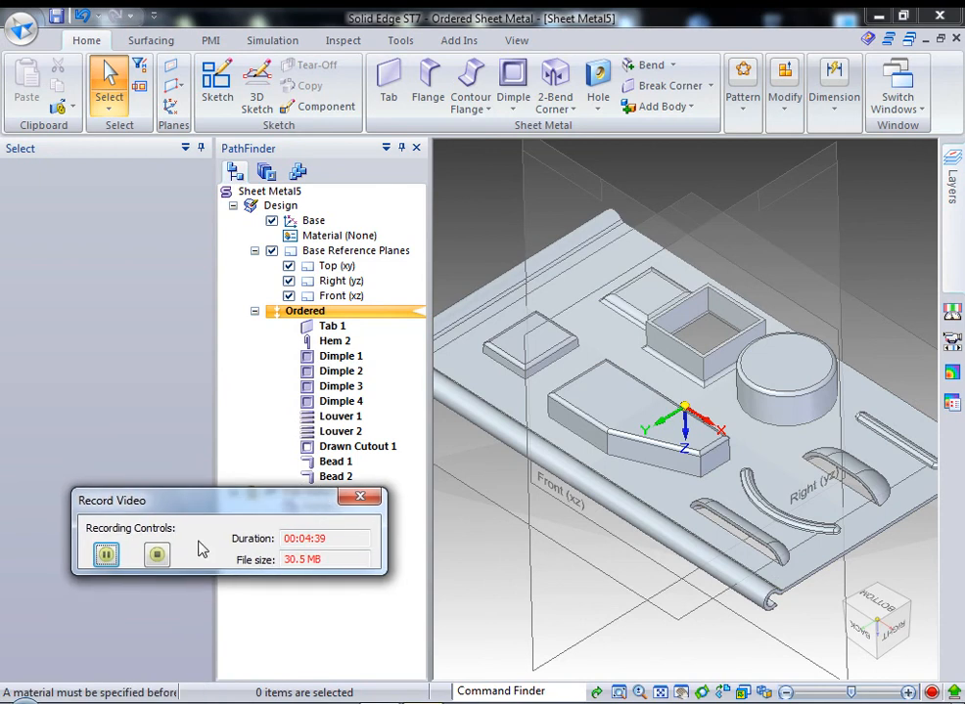